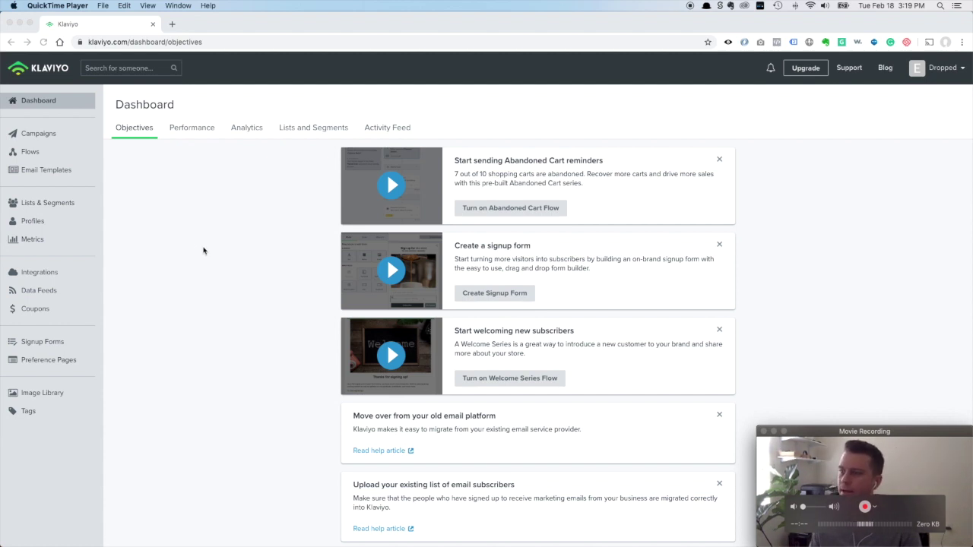
# Open Lists & Segments and expand, then collapse, the Engaged and Unengaged (3 Months) definitions
pyautogui.click(257, 225)
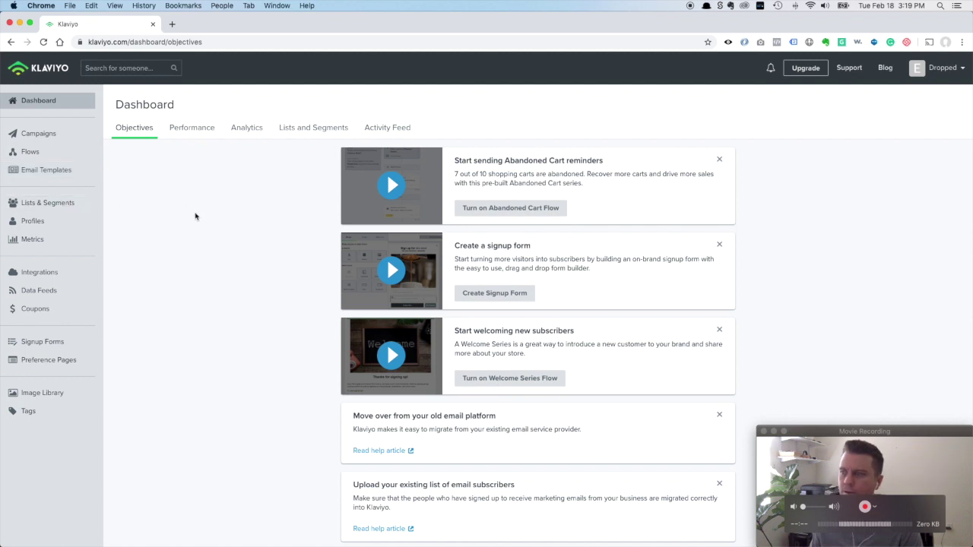
pyautogui.click(44, 208)
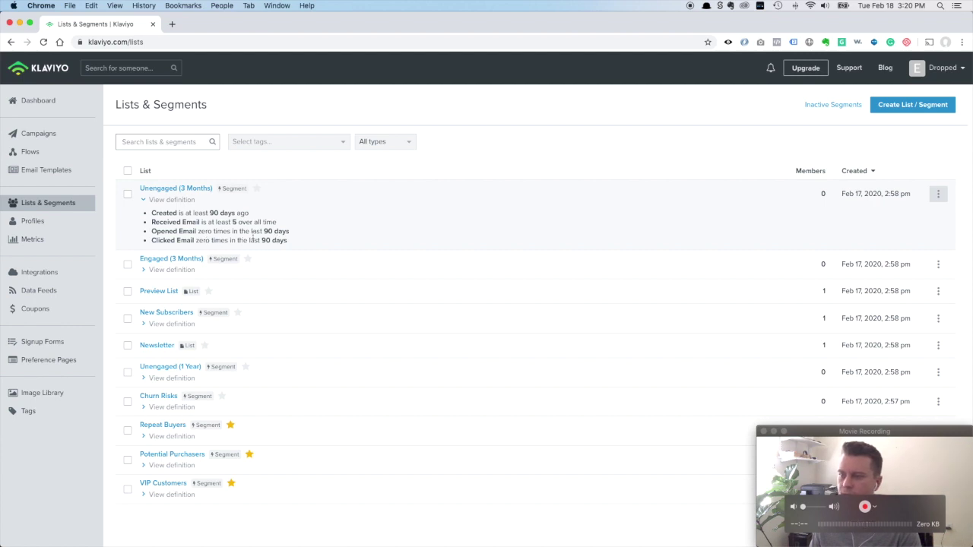
pyautogui.click(166, 271)
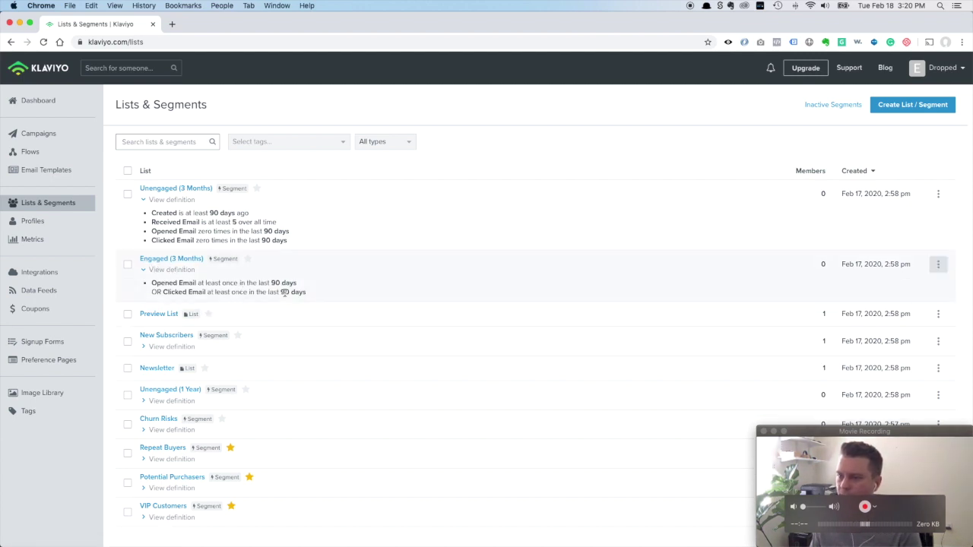
pyautogui.scroll(-2, 287, 228)
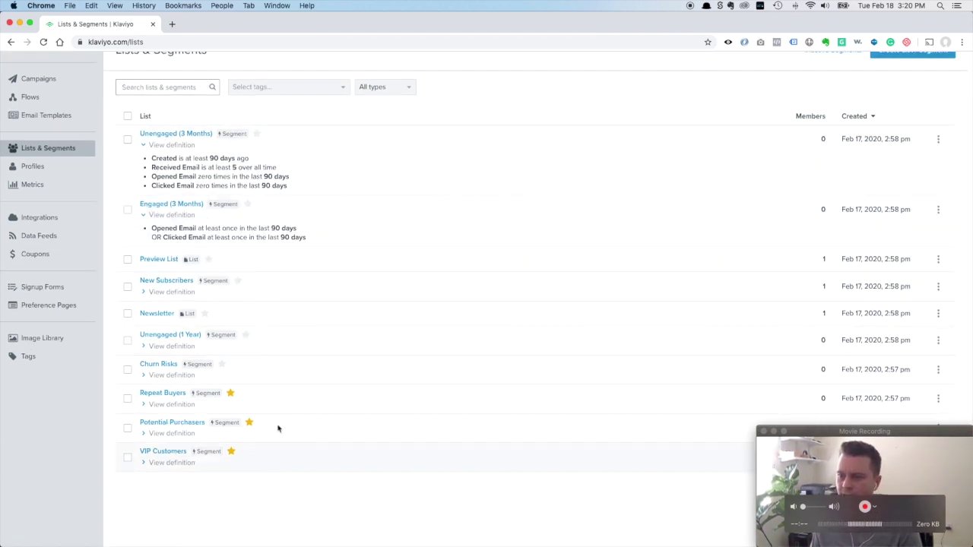
pyautogui.click(160, 146)
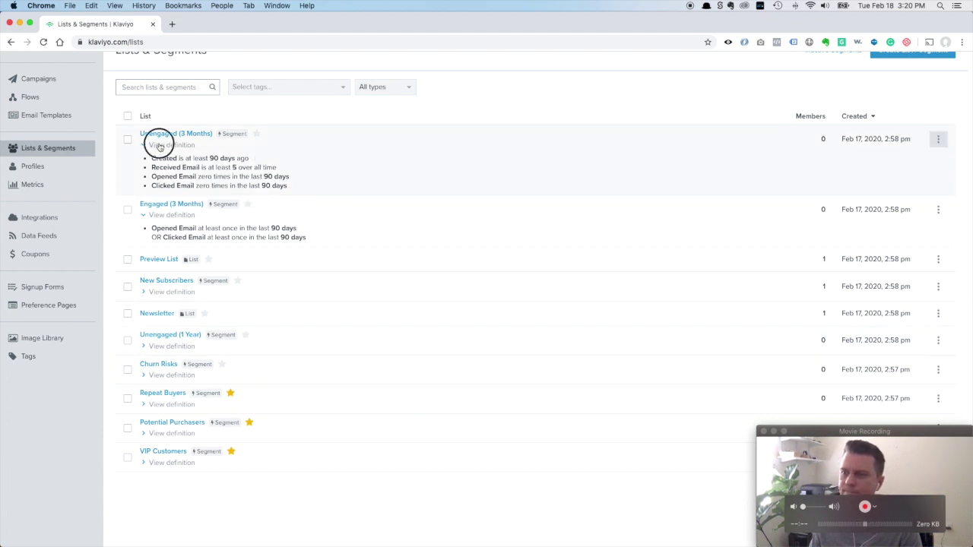
pyautogui.click(163, 170)
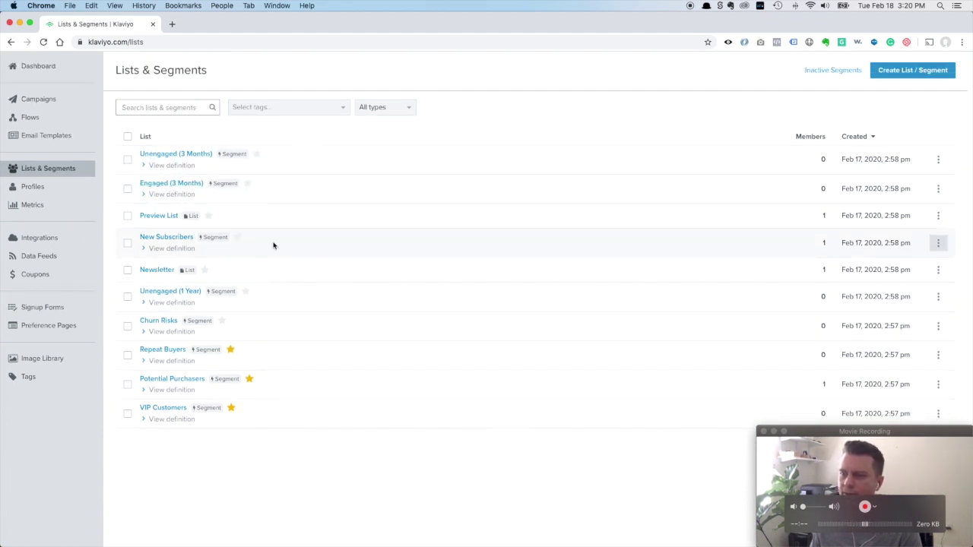
pyautogui.scroll(1, 273, 244)
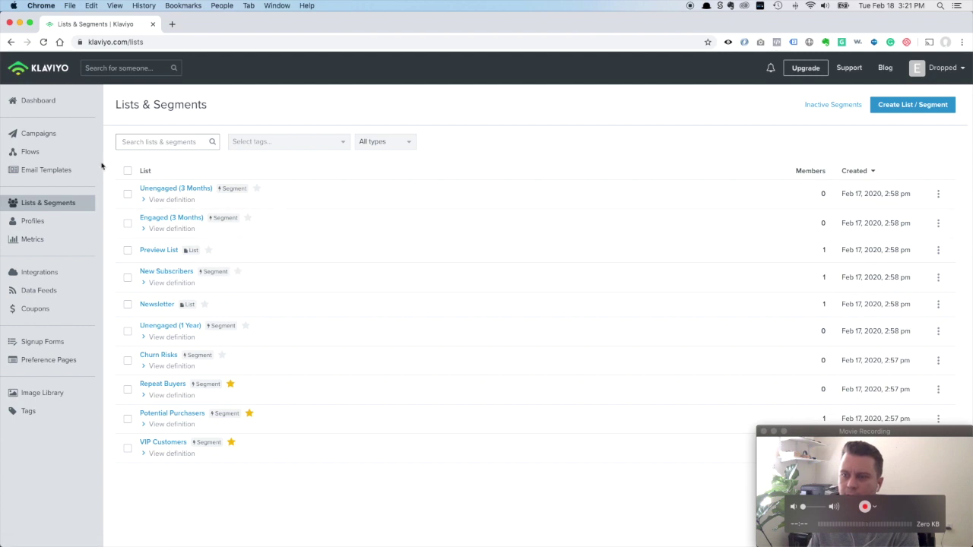
# Set up the Welcome Series flow with Newsletter as its trigger list and dismiss the intro
pyautogui.click(32, 155)
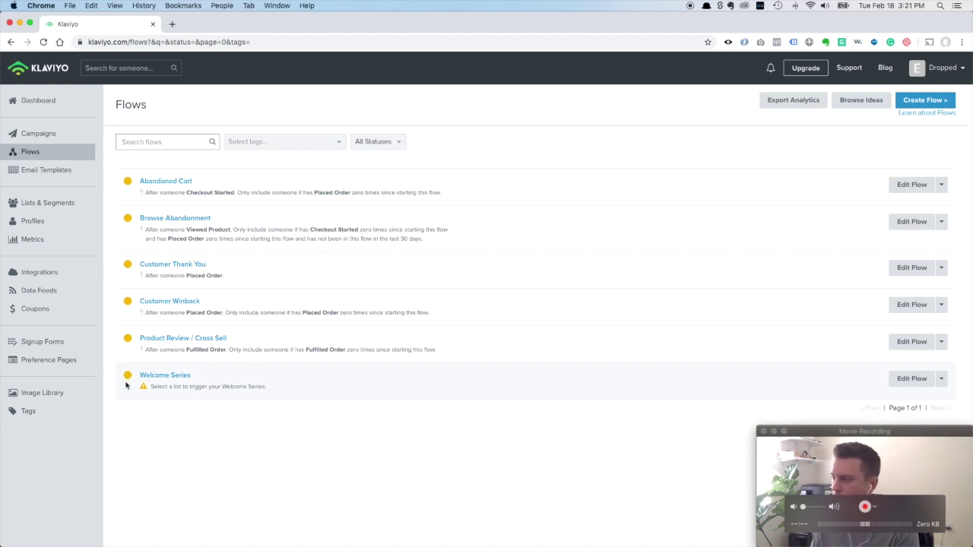
pyautogui.click(174, 375)
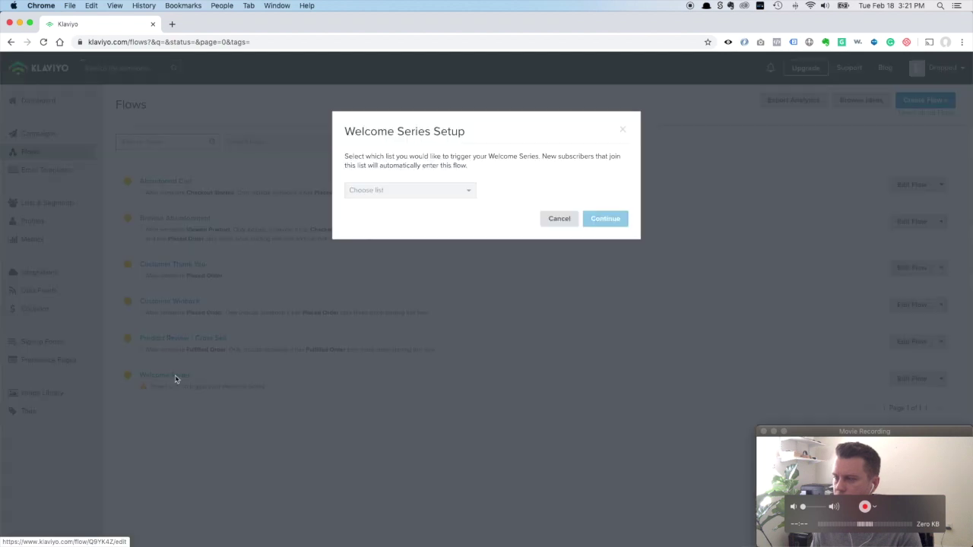
pyautogui.click(469, 193)
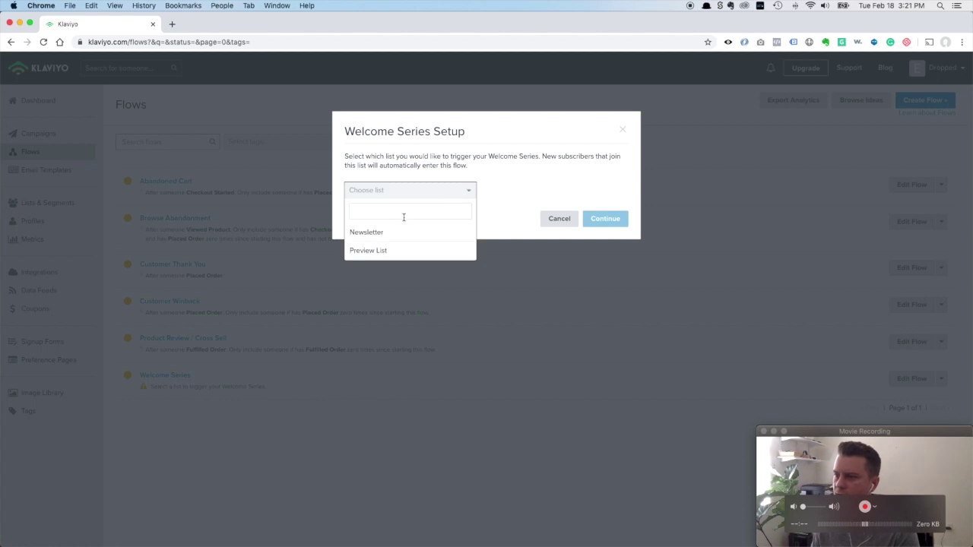
pyautogui.click(370, 236)
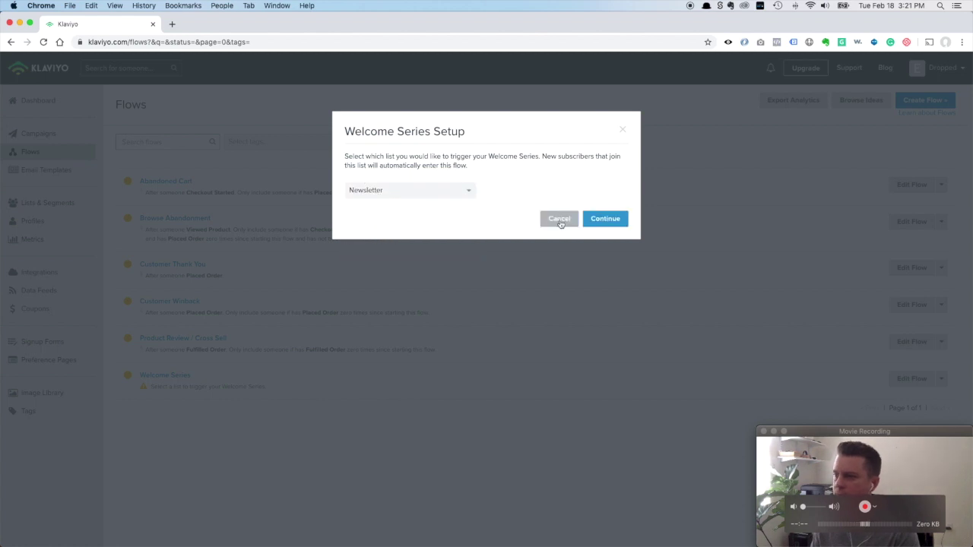
pyautogui.click(603, 220)
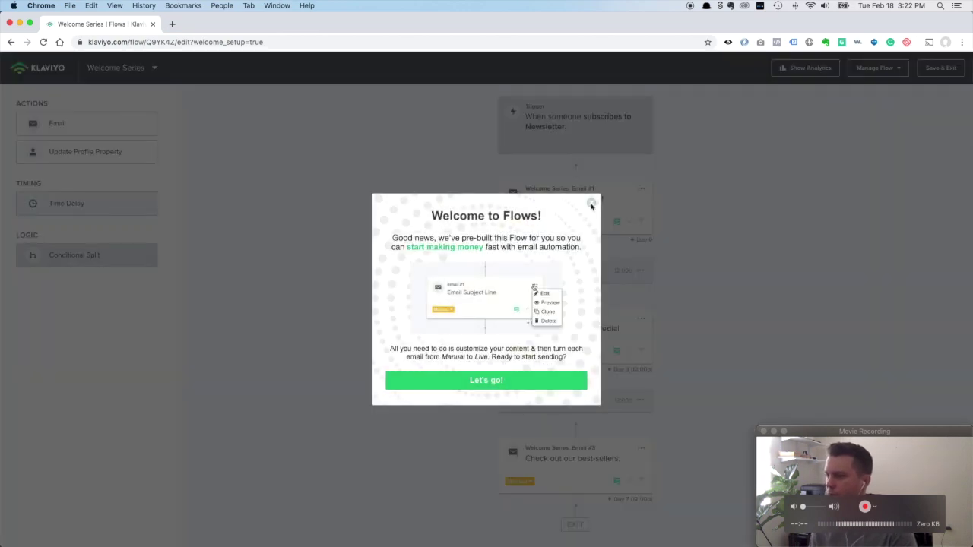
pyautogui.click(591, 204)
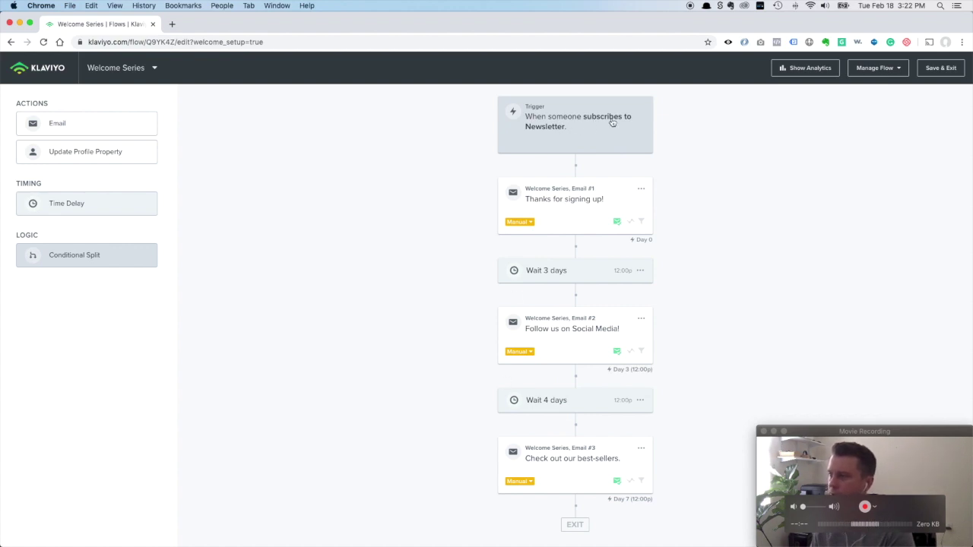
# Inspect the trigger and the first email, 'Thanks for signing up!', including its action options
pyautogui.click(568, 124)
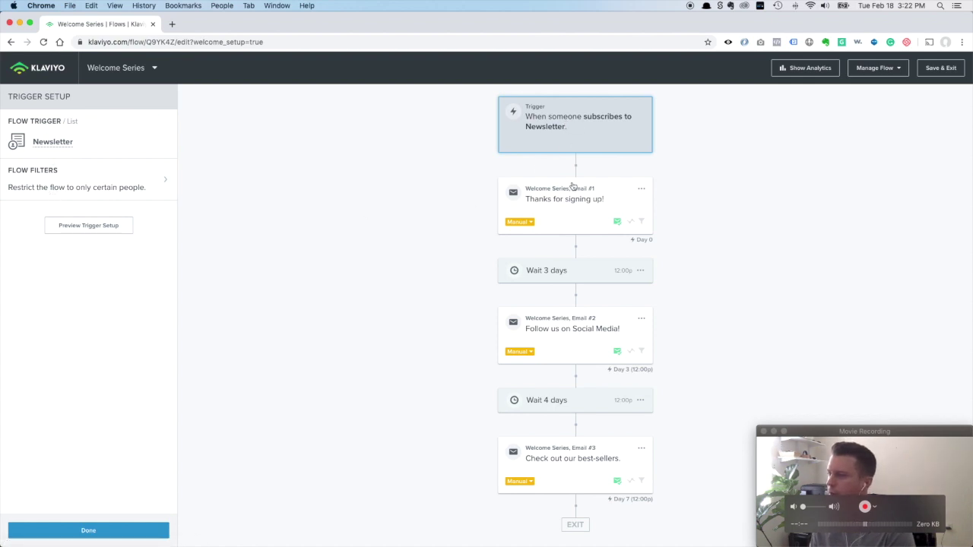
pyautogui.click(571, 206)
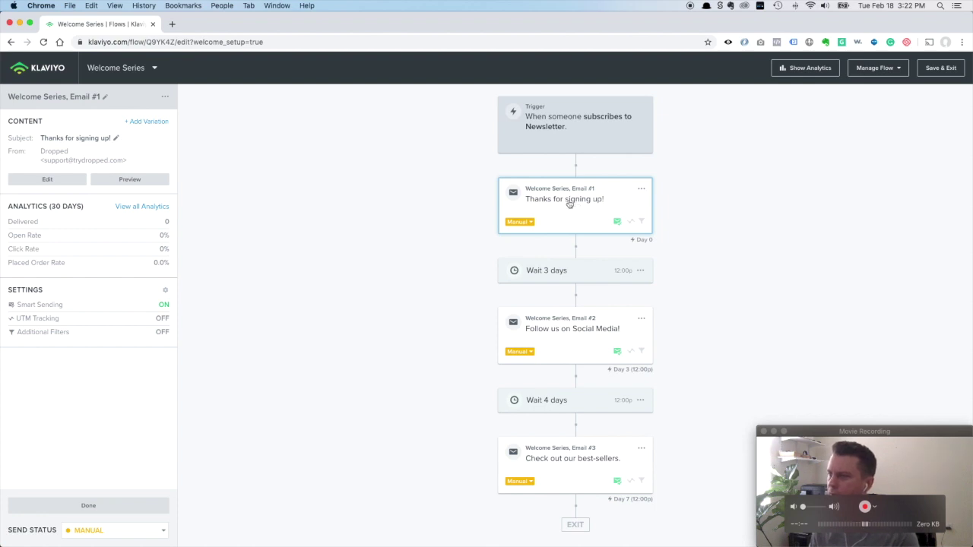
pyautogui.click(643, 192)
pyautogui.click(655, 212)
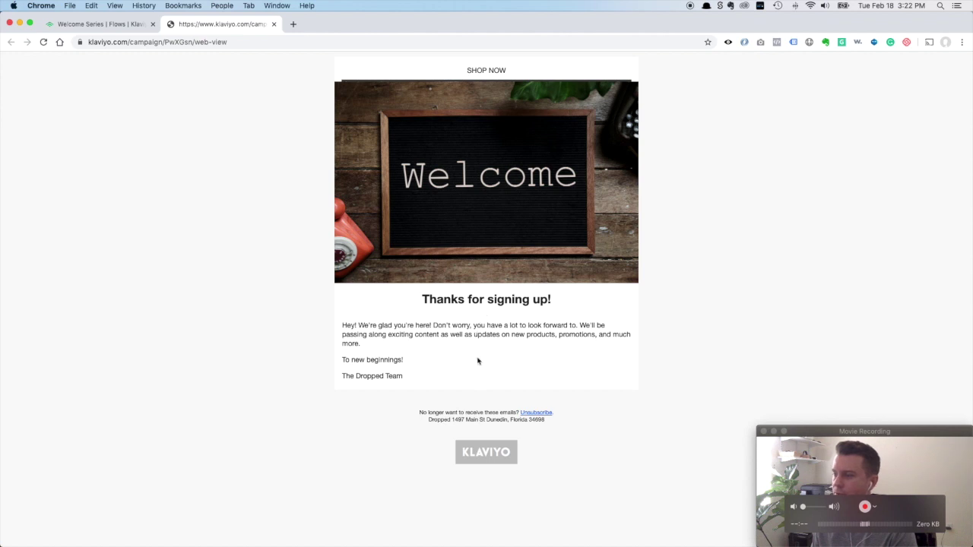
pyautogui.click(273, 24)
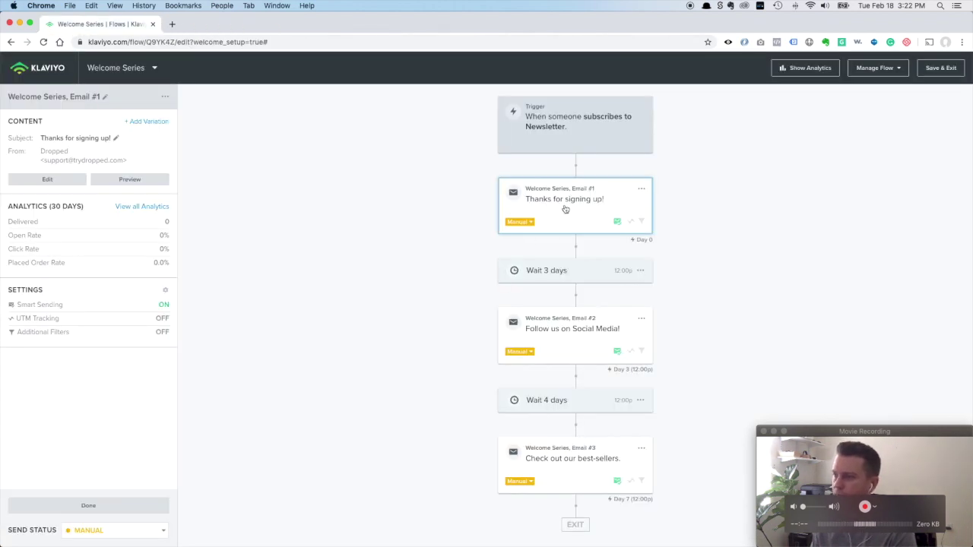
pyautogui.click(642, 191)
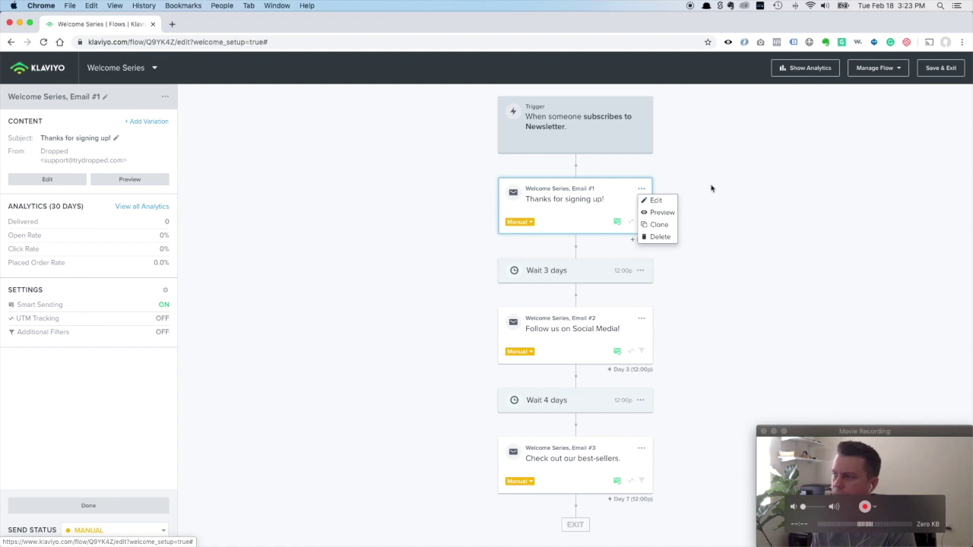
pyautogui.click(712, 190)
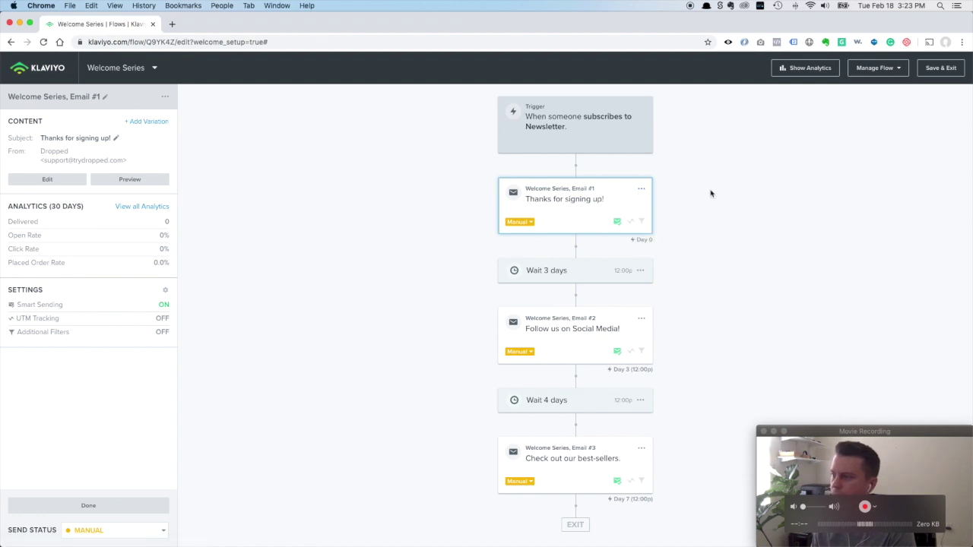
pyautogui.click(574, 205)
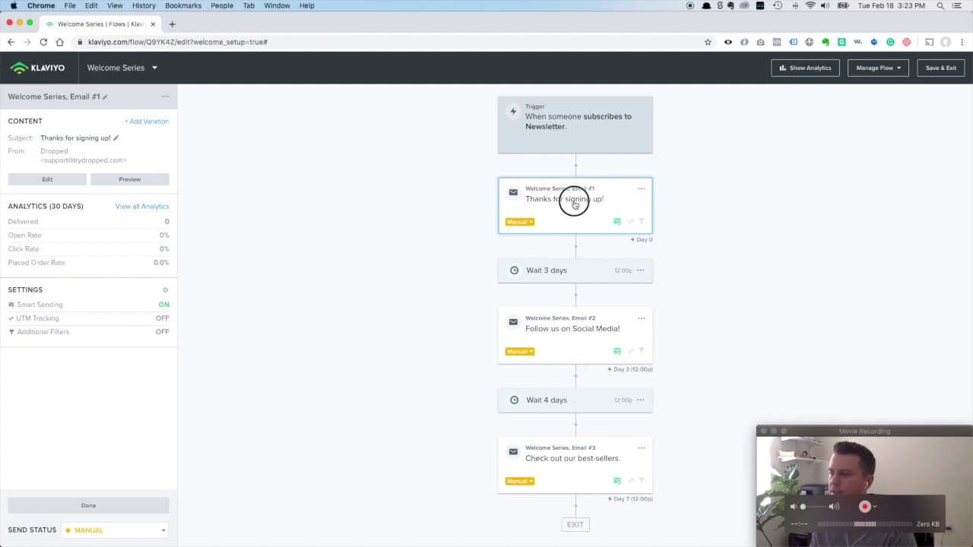
pyautogui.click(575, 205)
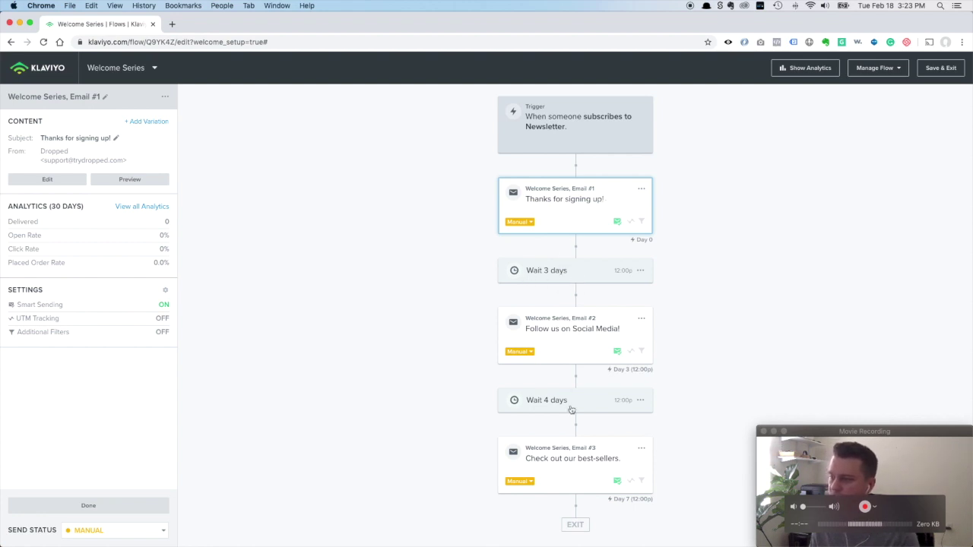
pyautogui.click(556, 273)
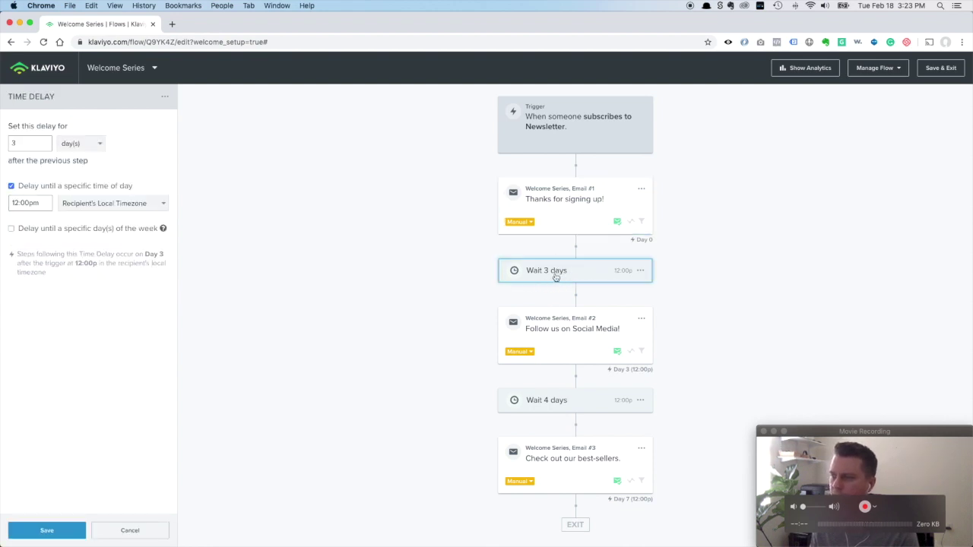
# Change the wait after Email #1 from 3 days to 1 day
pyautogui.moveTo(21, 145); pyautogui.dragTo(9, 143)
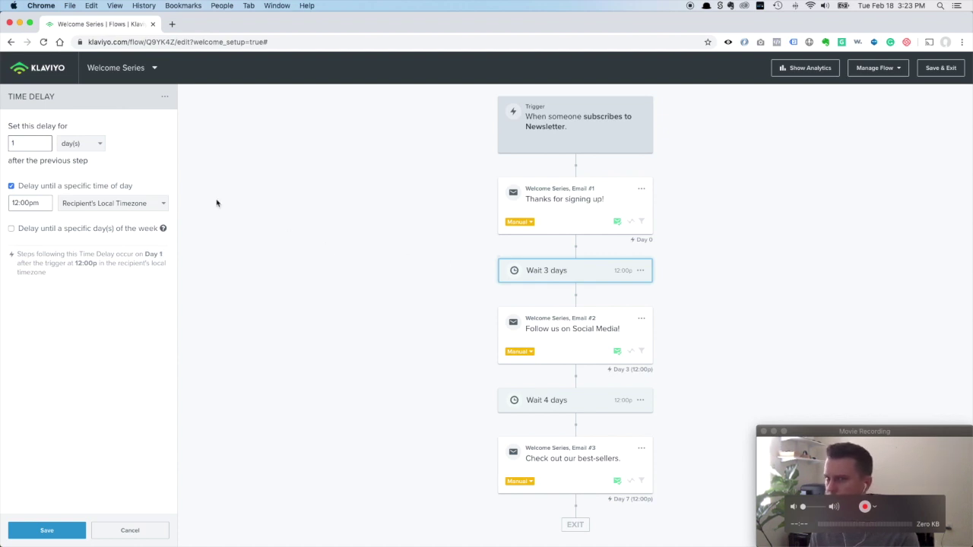
pyautogui.click(45, 530)
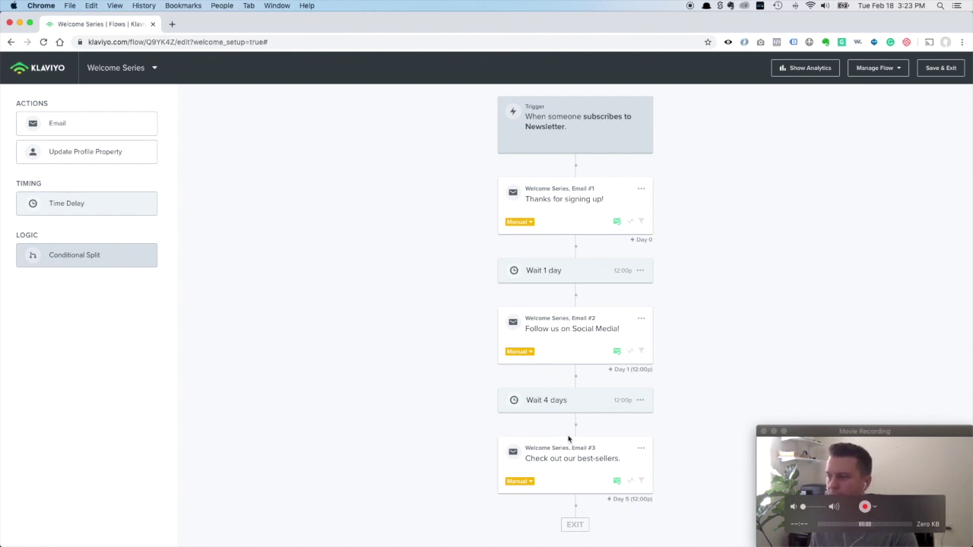
pyautogui.click(579, 333)
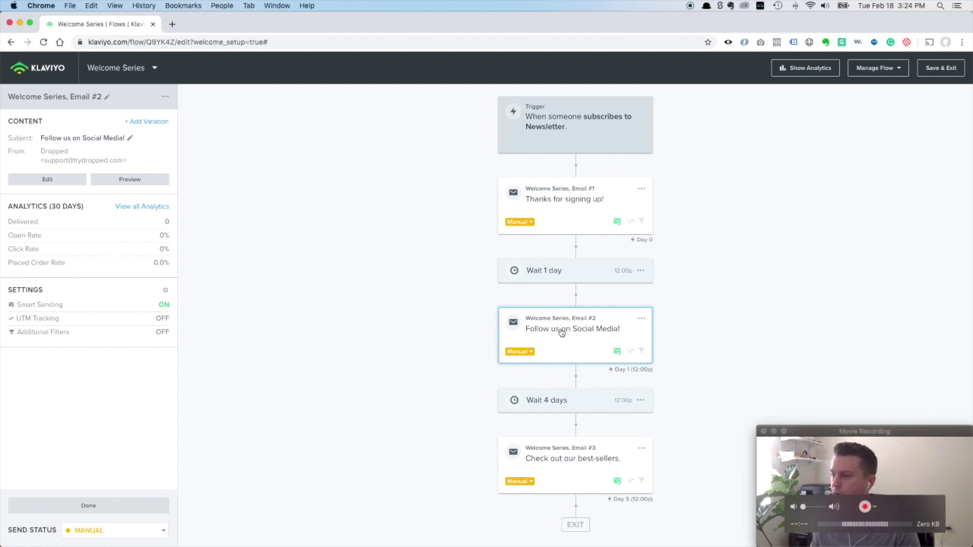
# Change the 4-day wait before the best-sellers Email #3 to 1 day
pyautogui.click(561, 403)
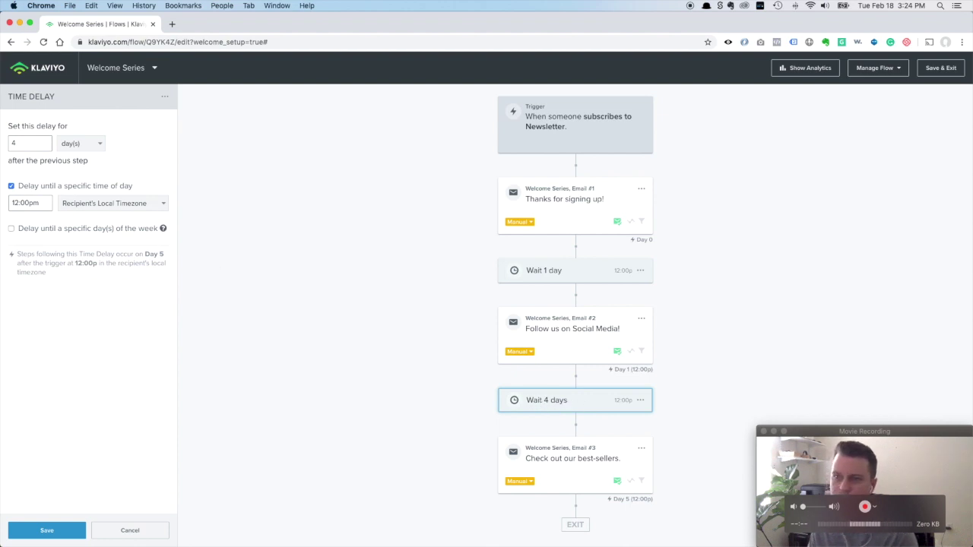
pyautogui.doubleClick(13, 143)
pyautogui.write('1')
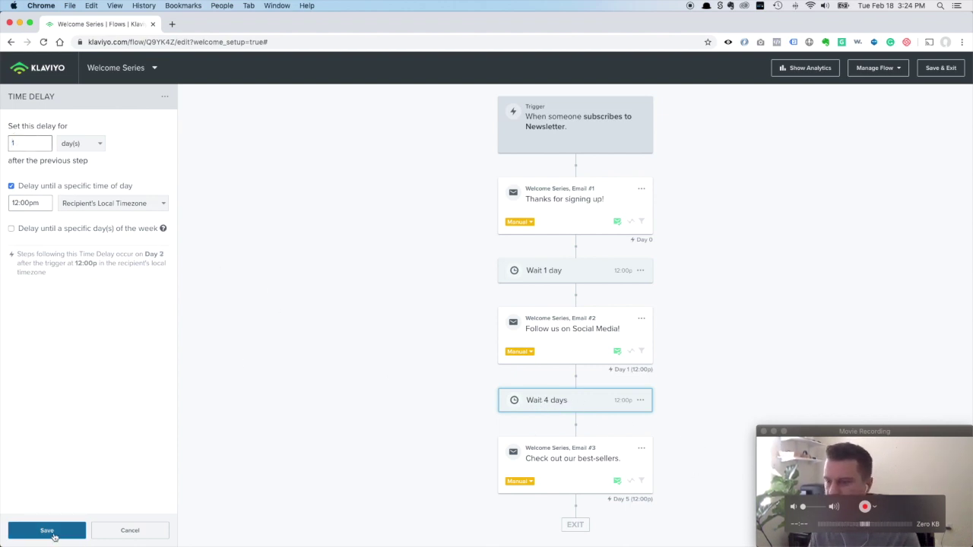
pyautogui.click(47, 531)
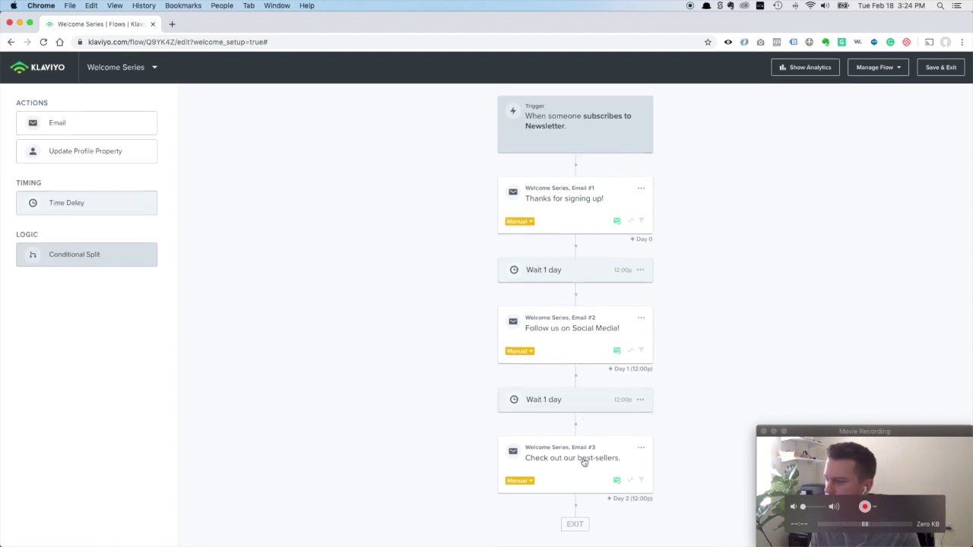
pyautogui.click(553, 458)
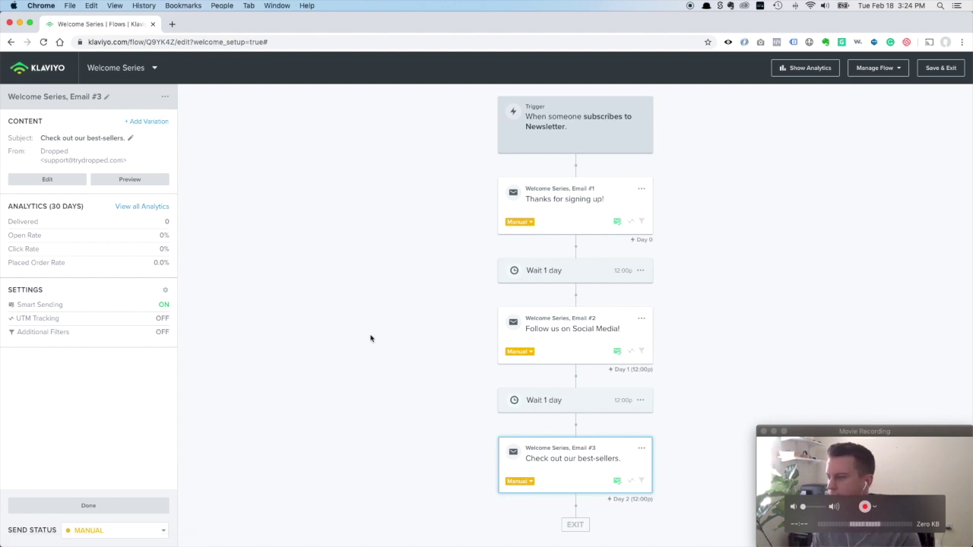
# Append a 1-day time delay after Email #3, followed by a new Email #4
pyautogui.click(577, 467)
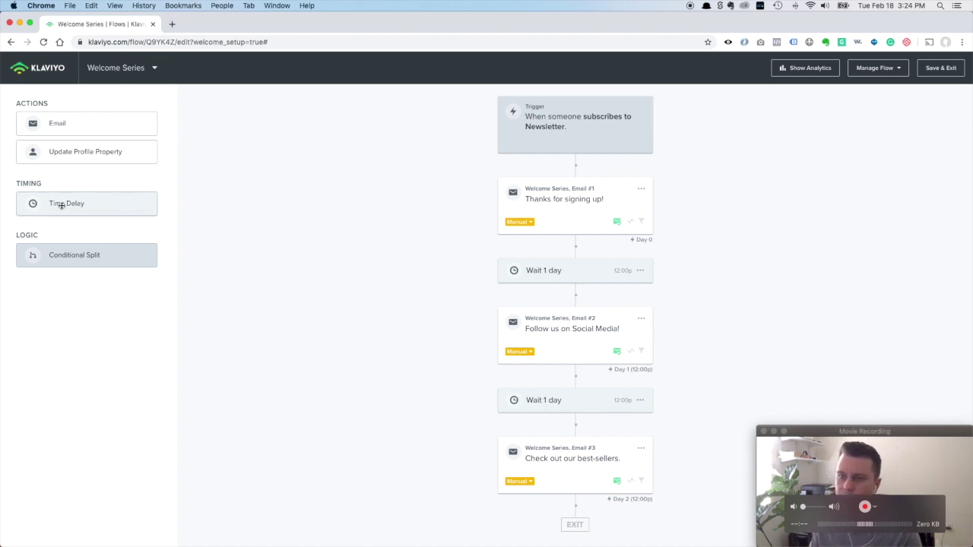
pyautogui.moveTo(58, 203); pyautogui.dragTo(563, 498)
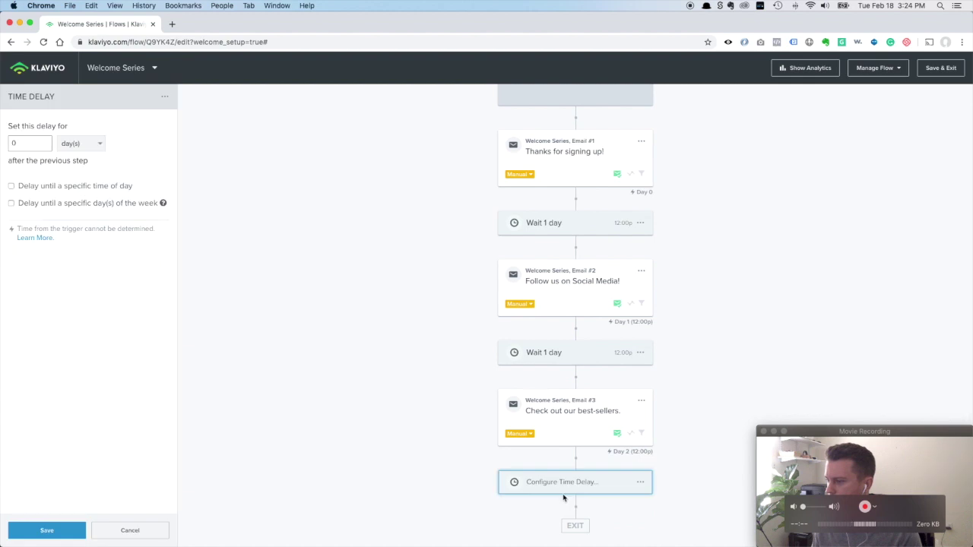
pyautogui.doubleClick(32, 145)
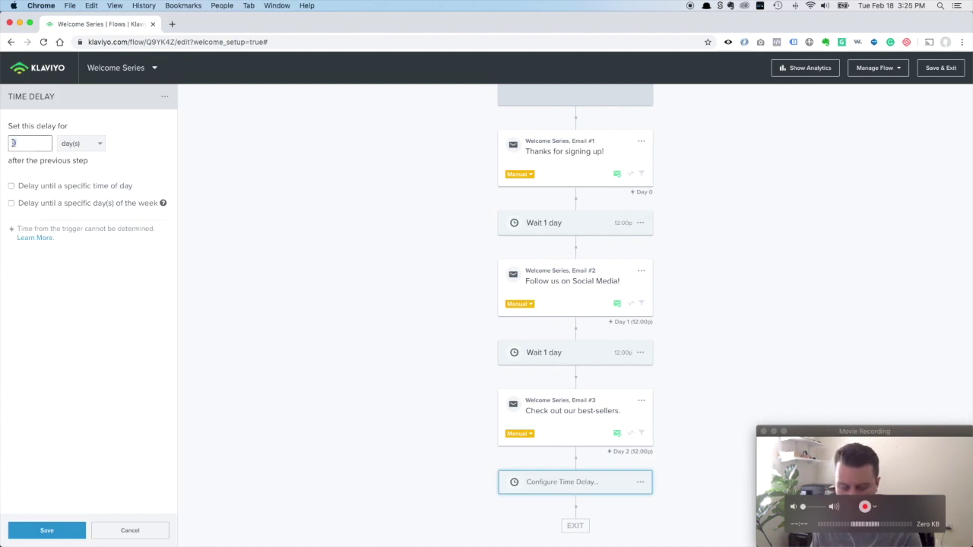
pyautogui.write('1')
pyautogui.click(39, 526)
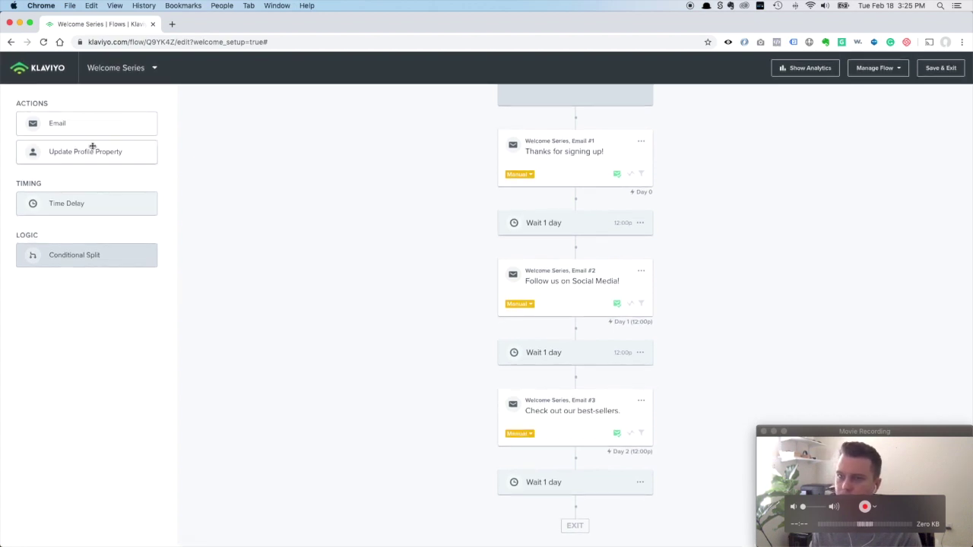
pyautogui.moveTo(66, 123); pyautogui.dragTo(533, 462)
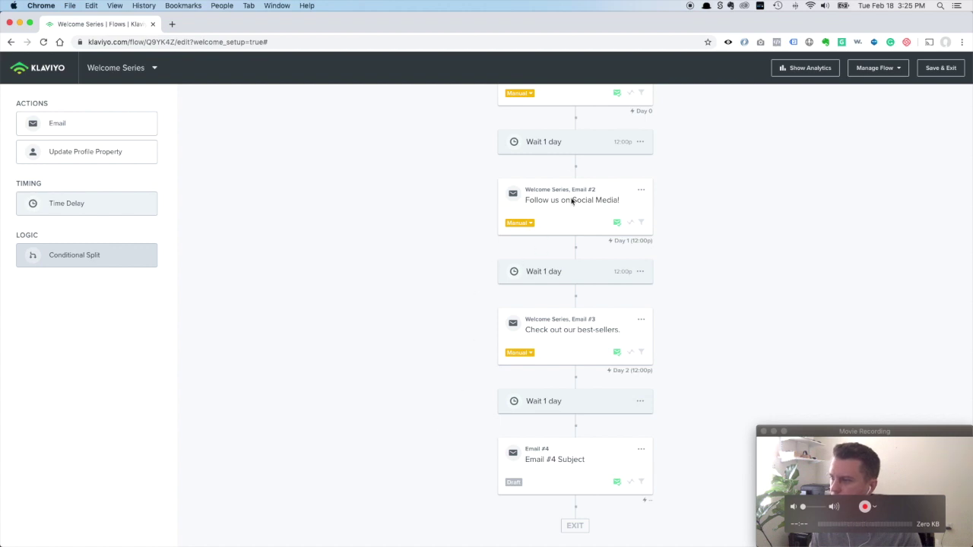
# Make Email #4's subject 'Checkout Reviews Email #4' and start configuring its content
pyautogui.click(548, 461)
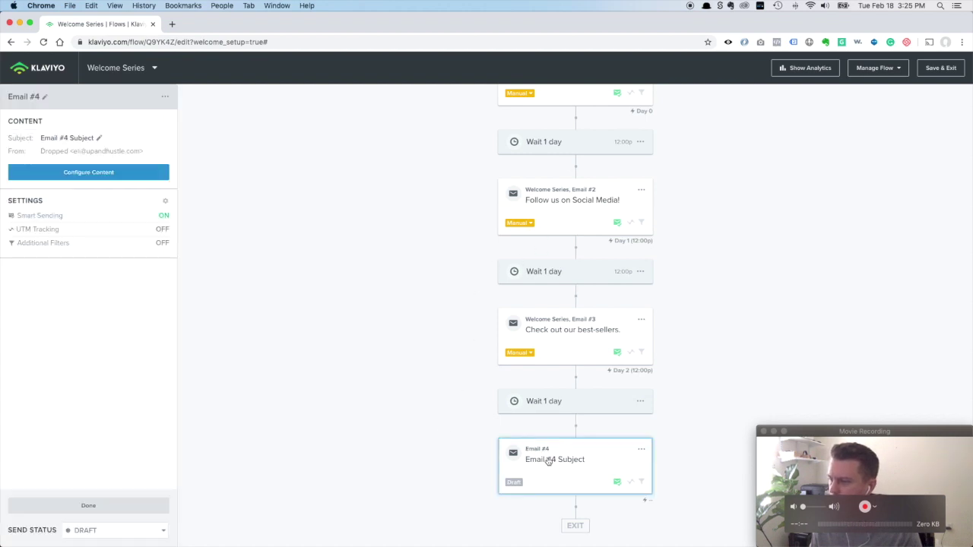
pyautogui.click(99, 138)
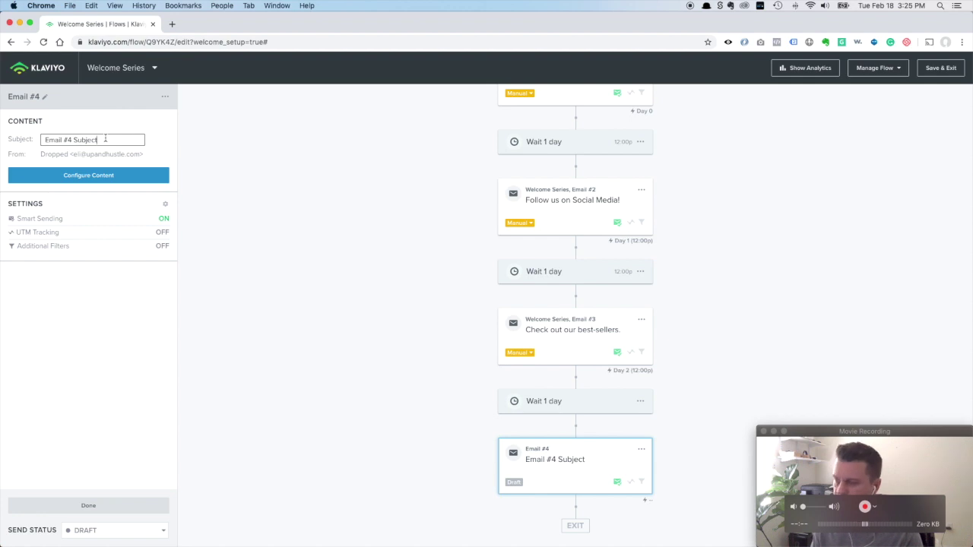
pyautogui.press('BackSpace')
pyautogui.press('BackSpace')
pyautogui.press('BackSpace')
pyautogui.press('BackSpace')
pyautogui.press('BackSpace')
pyautogui.press('BackSpace')
pyautogui.press('BackSpace')
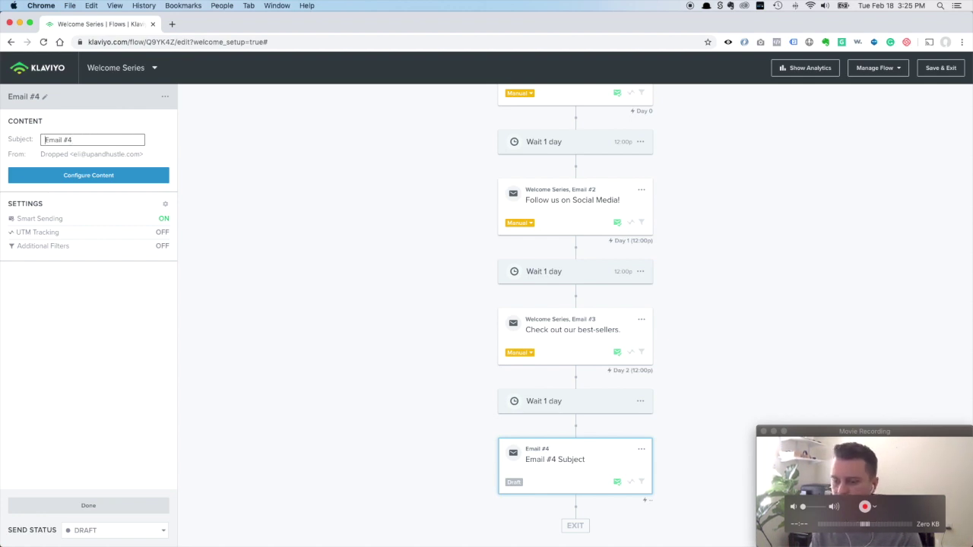
pyautogui.write('Checkout Rev')
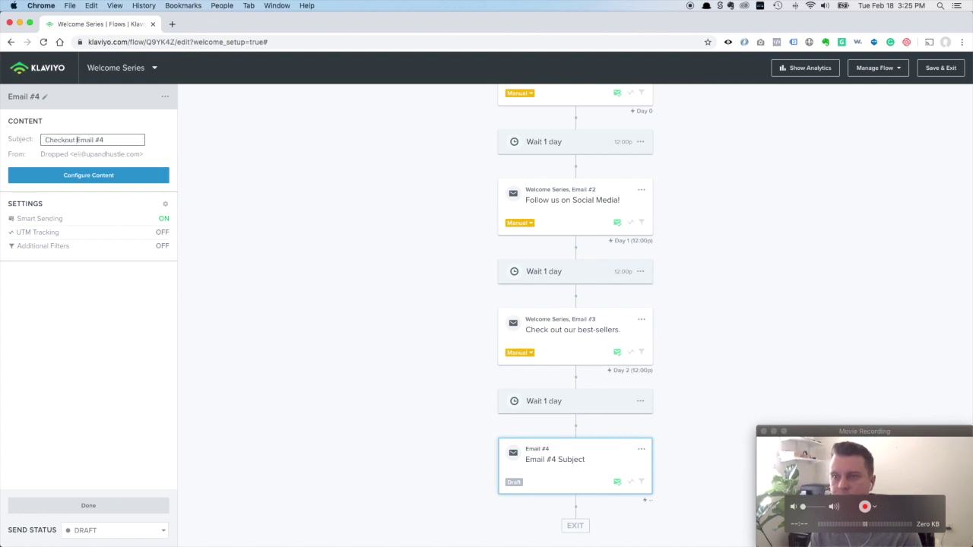
pyautogui.write('iews')
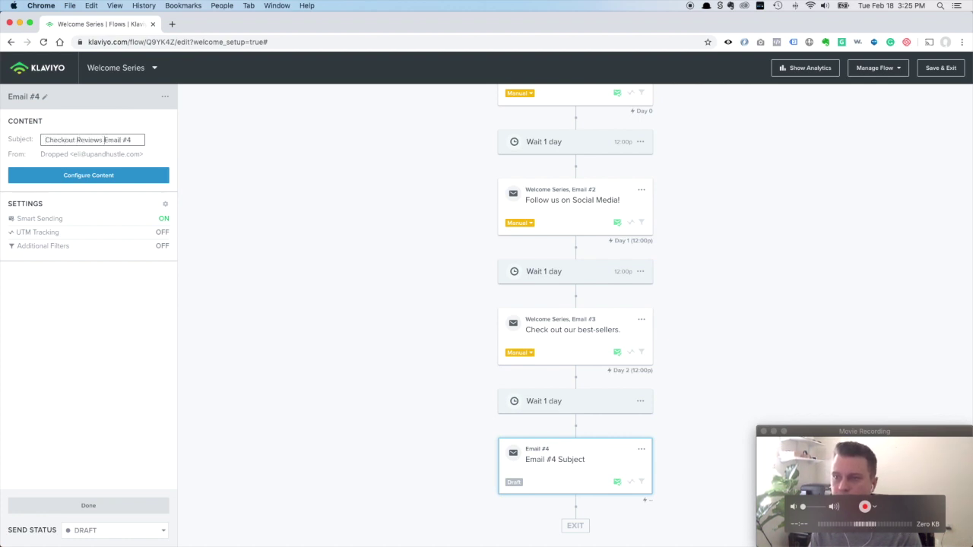
pyautogui.click(88, 177)
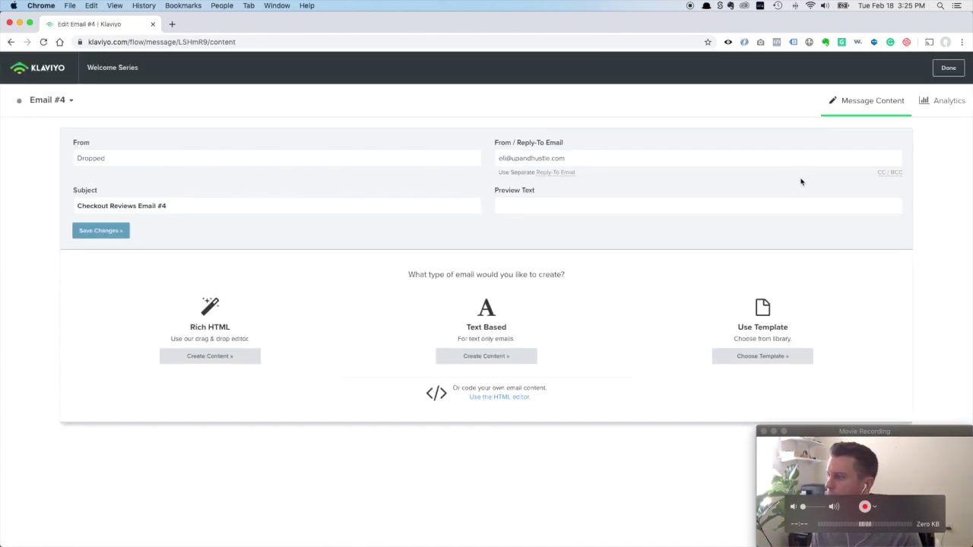
# Exit the content editor and close Email #4's settings in the flow
pyautogui.click(948, 69)
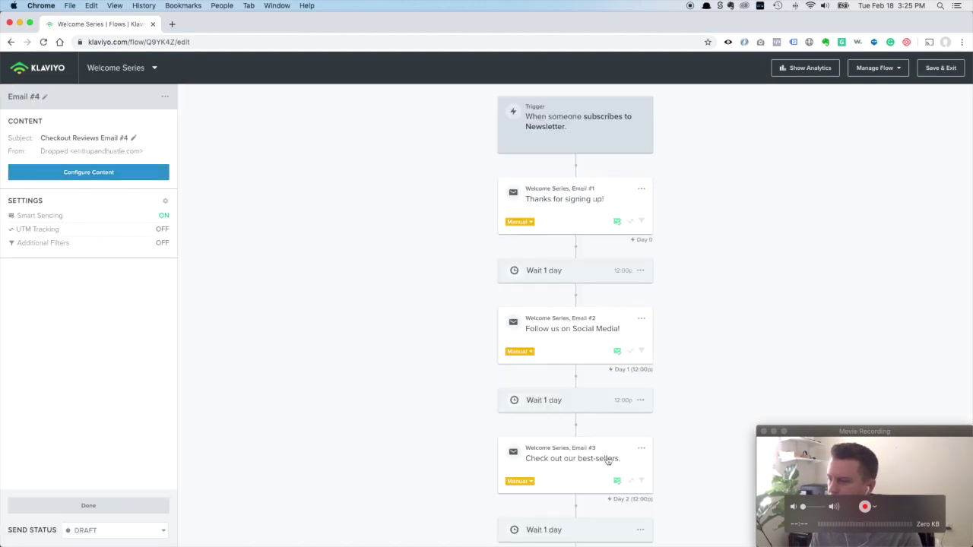
pyautogui.scroll(-3, 601, 464)
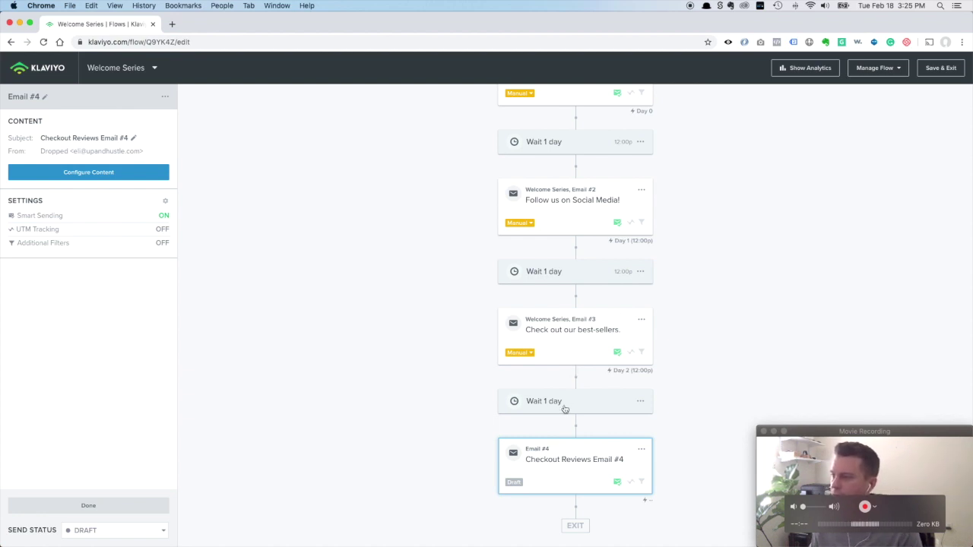
pyautogui.click(89, 510)
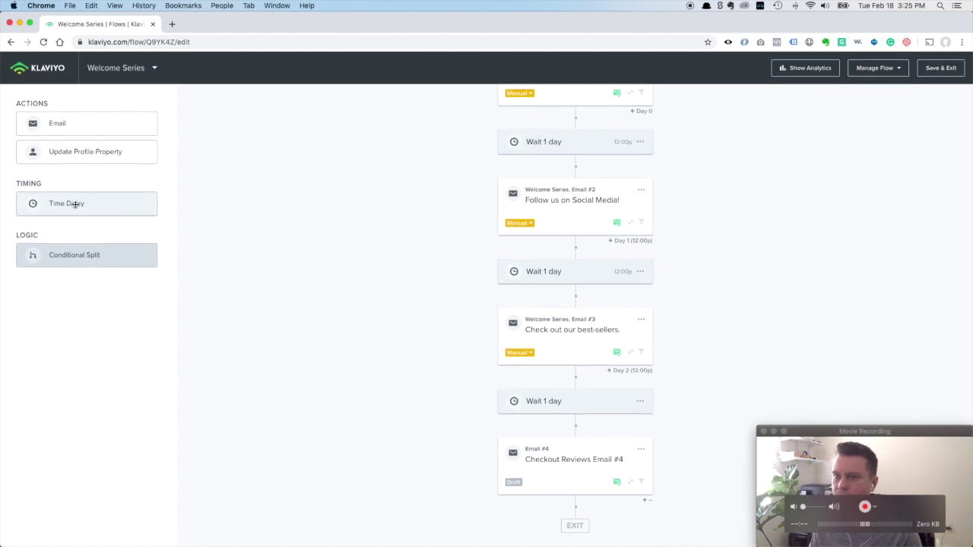
# Add a 1-day time delay after the Checkout Reviews Email #4
pyautogui.moveTo(74, 204); pyautogui.dragTo(572, 484)
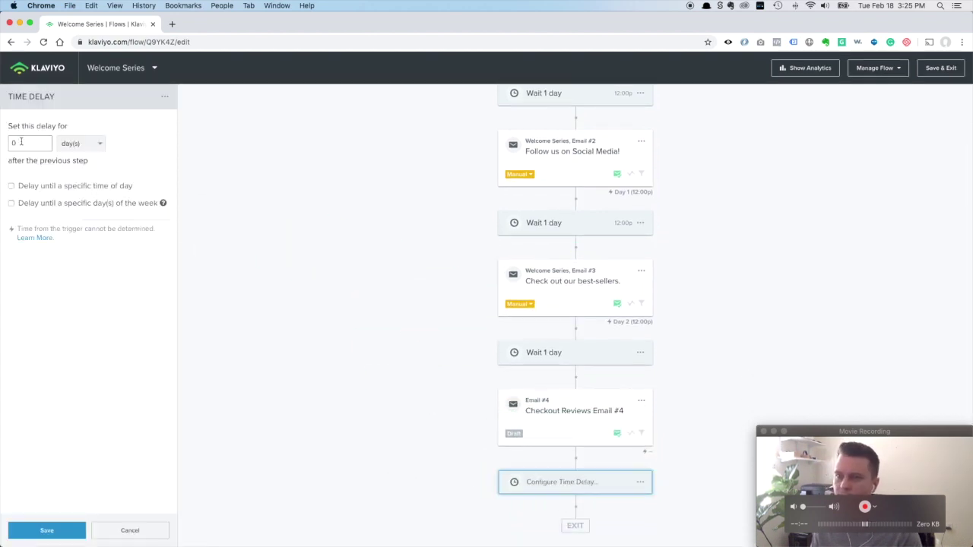
pyautogui.doubleClick(13, 143)
pyautogui.write('1')
pyautogui.click(46, 530)
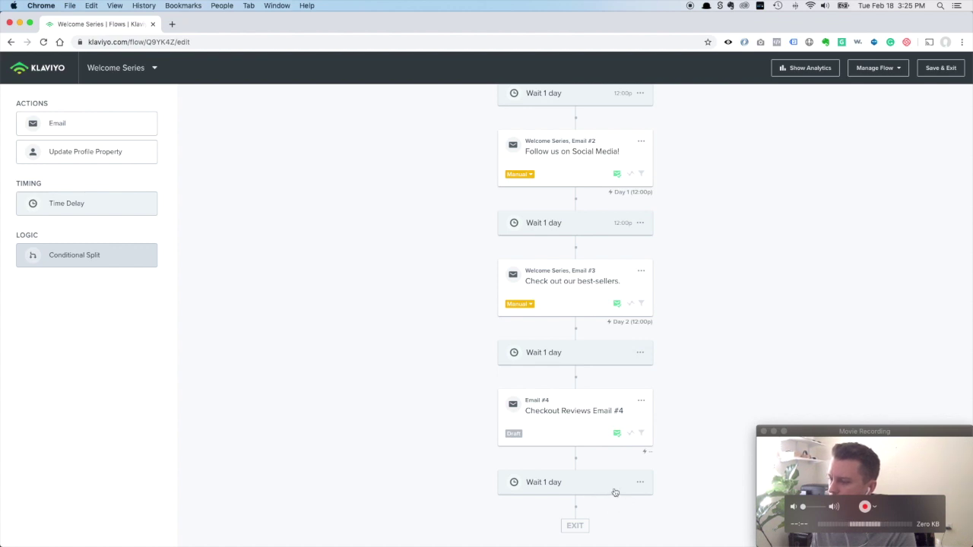
pyautogui.scroll(1, 615, 492)
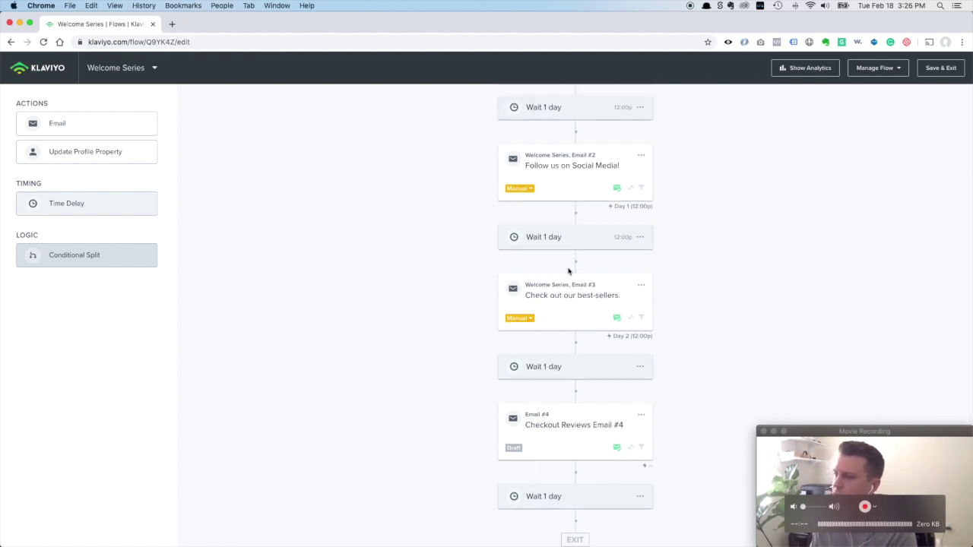
pyautogui.scroll(3, 566, 268)
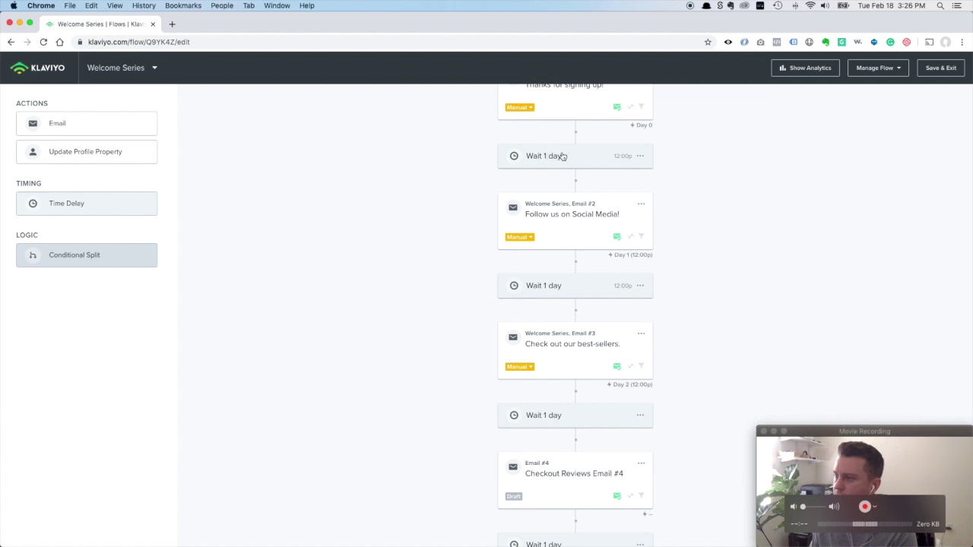
pyautogui.scroll(-4, 573, 420)
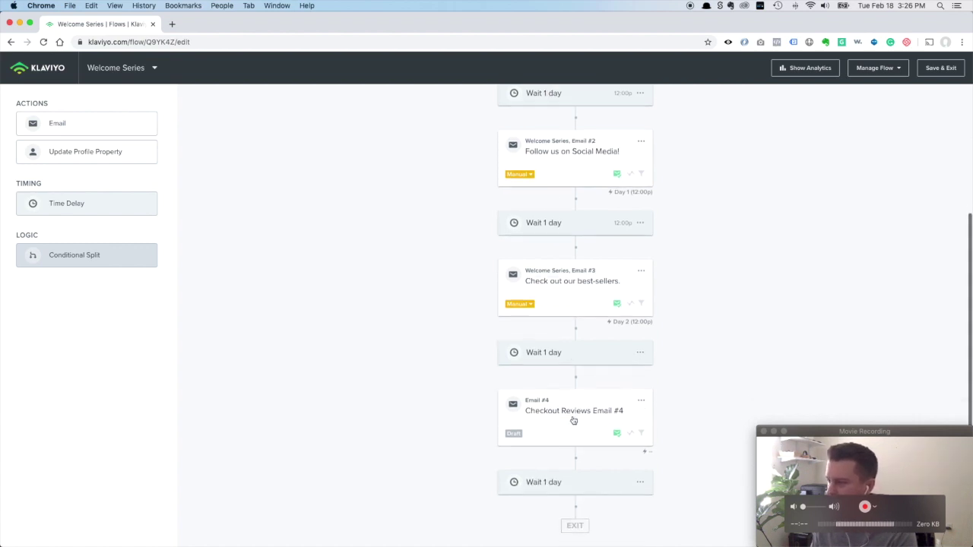
pyautogui.scroll(5, 610, 475)
pyautogui.scroll(2, 610, 474)
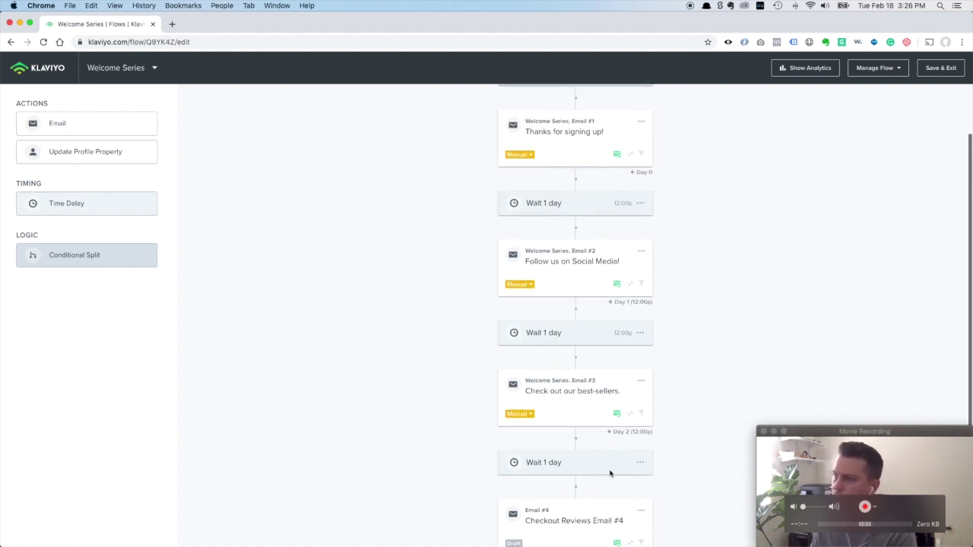
pyautogui.scroll(4, 569, 310)
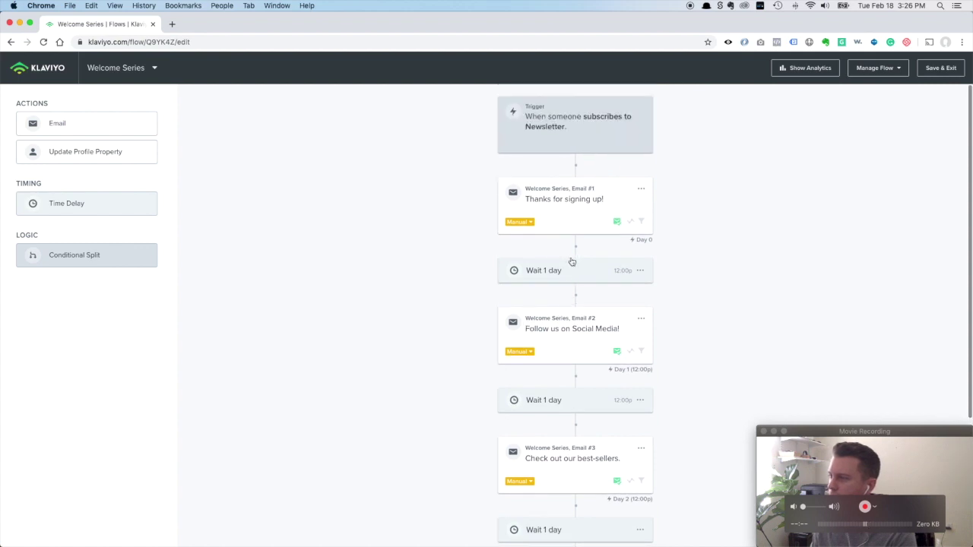
# Review the first email and the final 1-day wait, leaving the wait settings unchanged
pyautogui.click(570, 200)
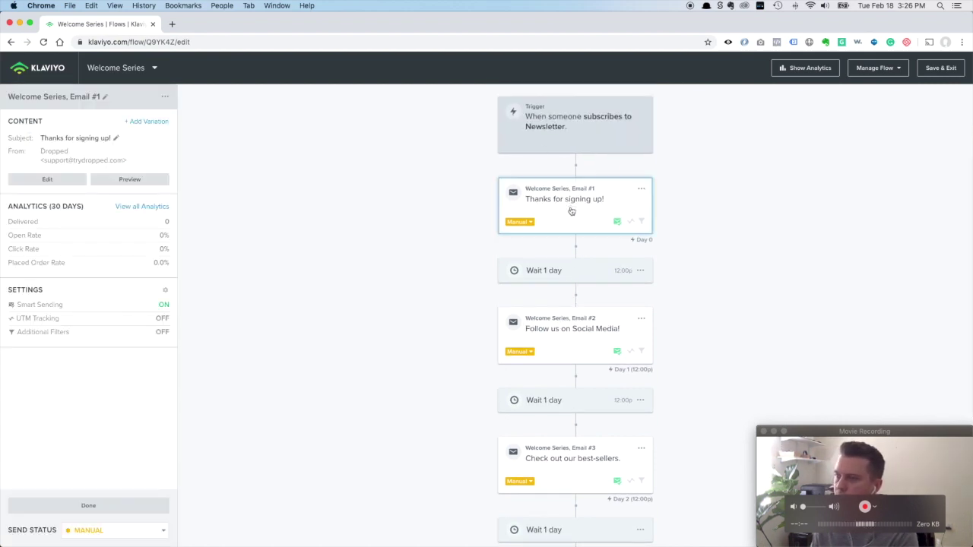
pyautogui.scroll(-10, 529, 372)
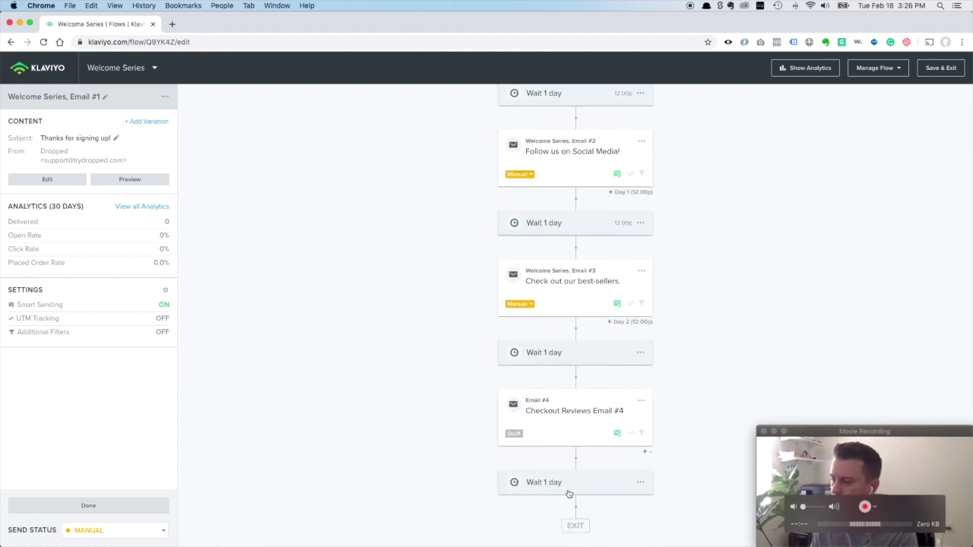
pyautogui.click(535, 482)
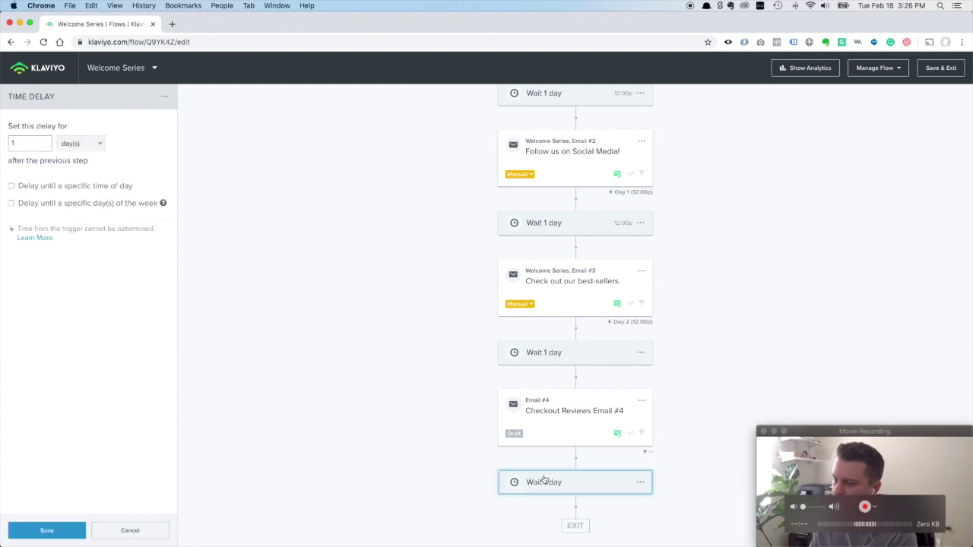
pyautogui.click(123, 532)
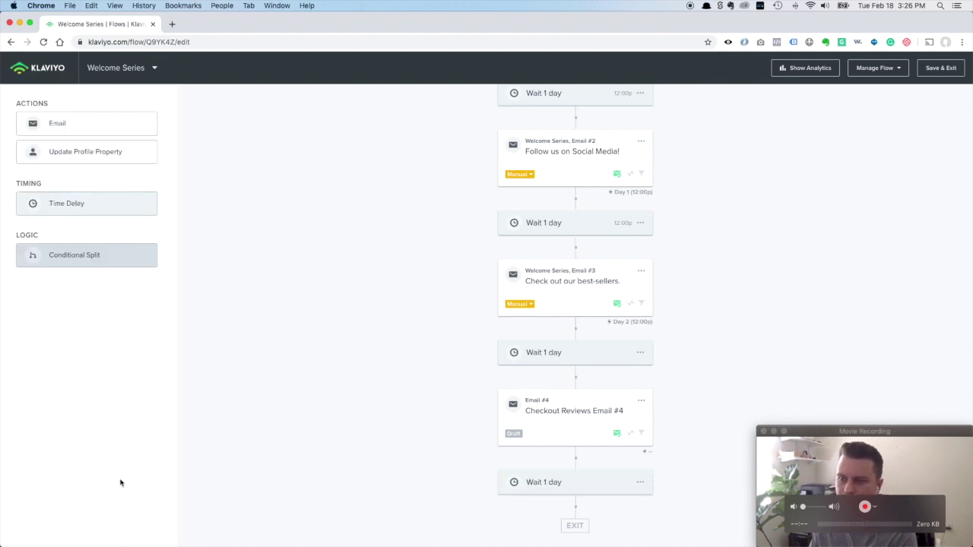
# Add a conditional split after the last wait checking Placed Order at least once since starting this flow
pyautogui.moveTo(69, 257); pyautogui.dragTo(557, 489)
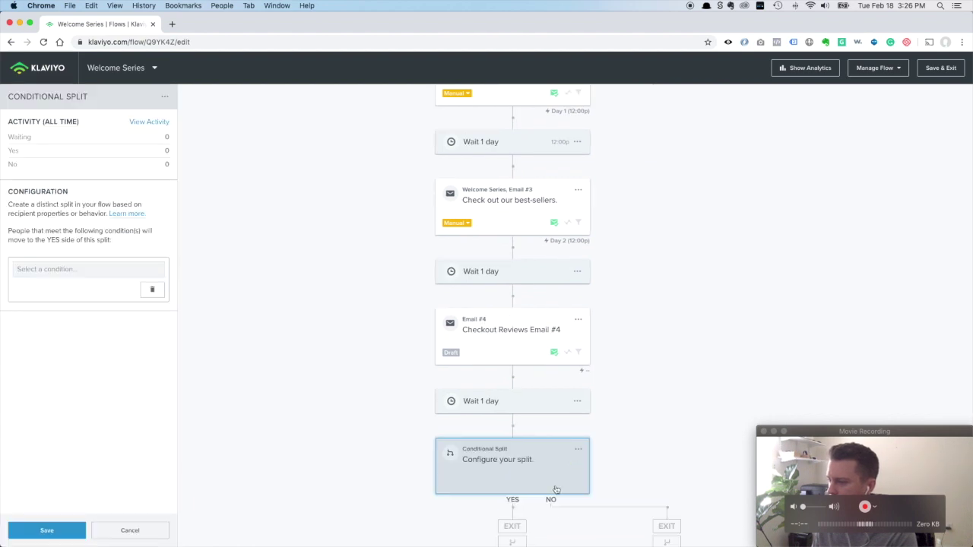
pyautogui.scroll(-1, 403, 434)
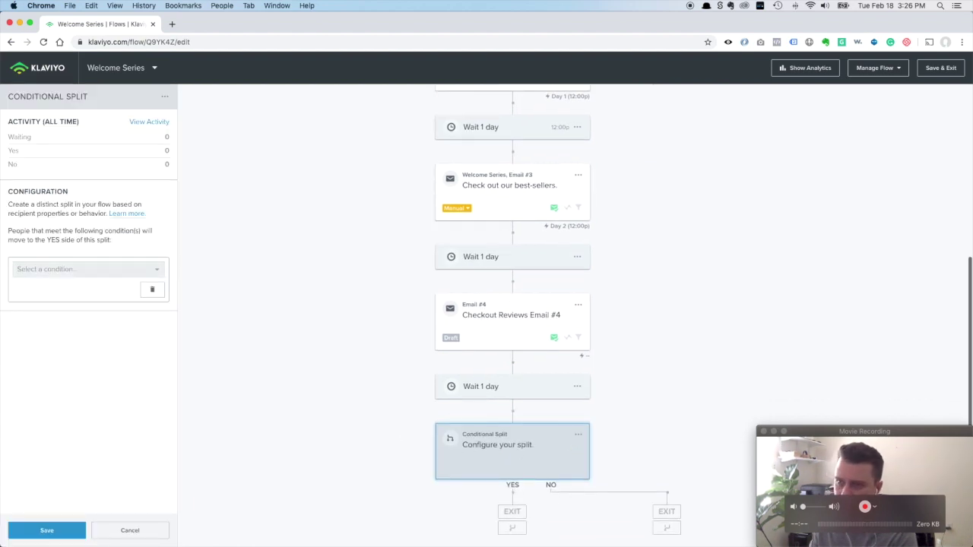
pyautogui.click(153, 270)
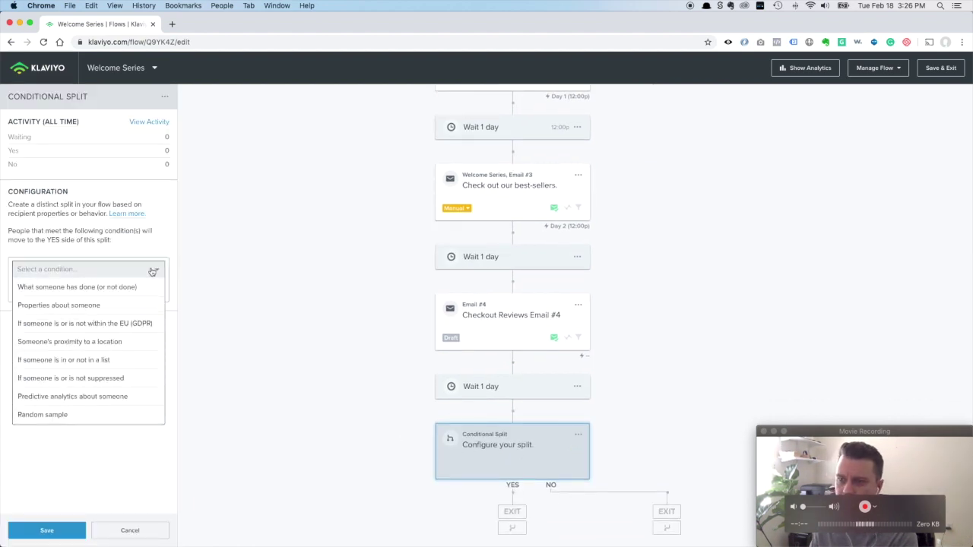
pyautogui.click(90, 292)
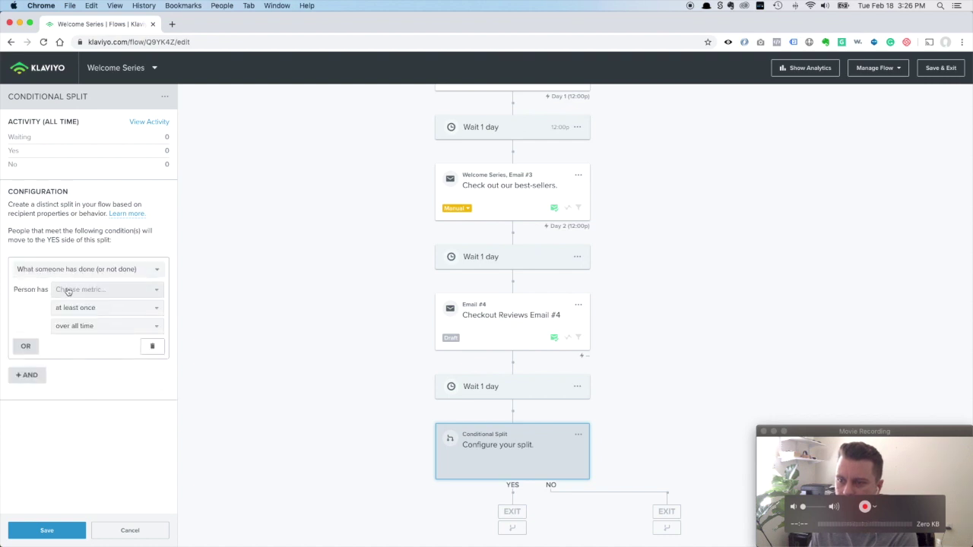
pyautogui.click(105, 290)
pyautogui.scroll(-10, 119, 372)
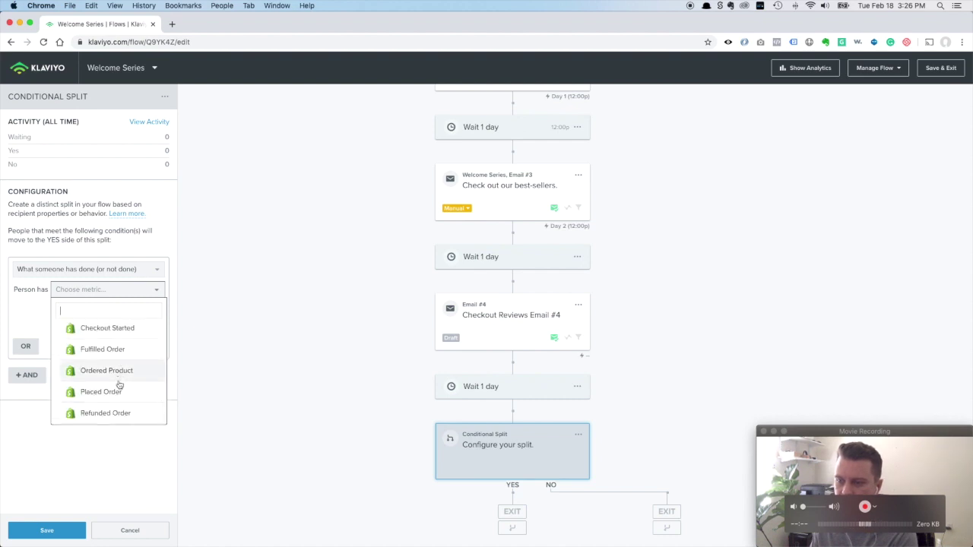
pyautogui.click(110, 394)
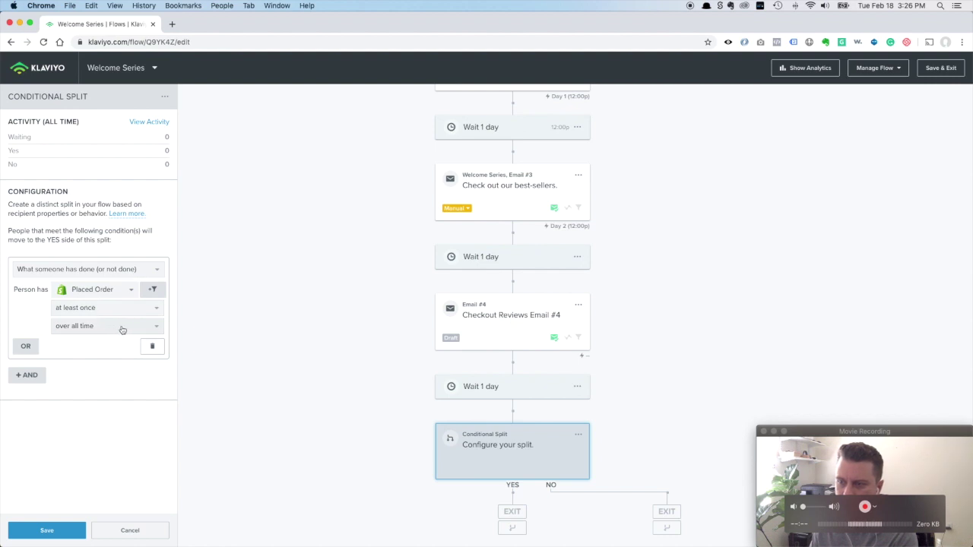
pyautogui.click(122, 327)
pyautogui.scroll(-2, 126, 393)
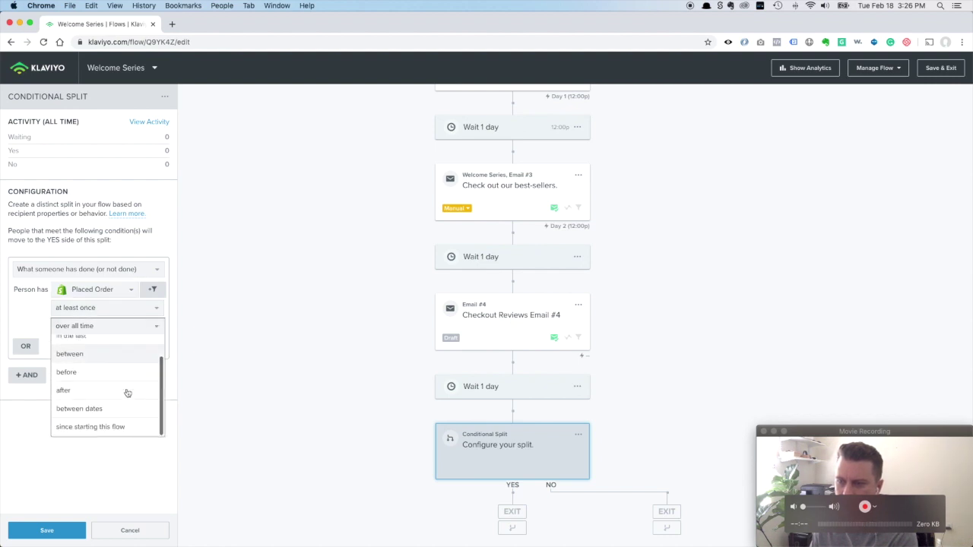
pyautogui.click(99, 433)
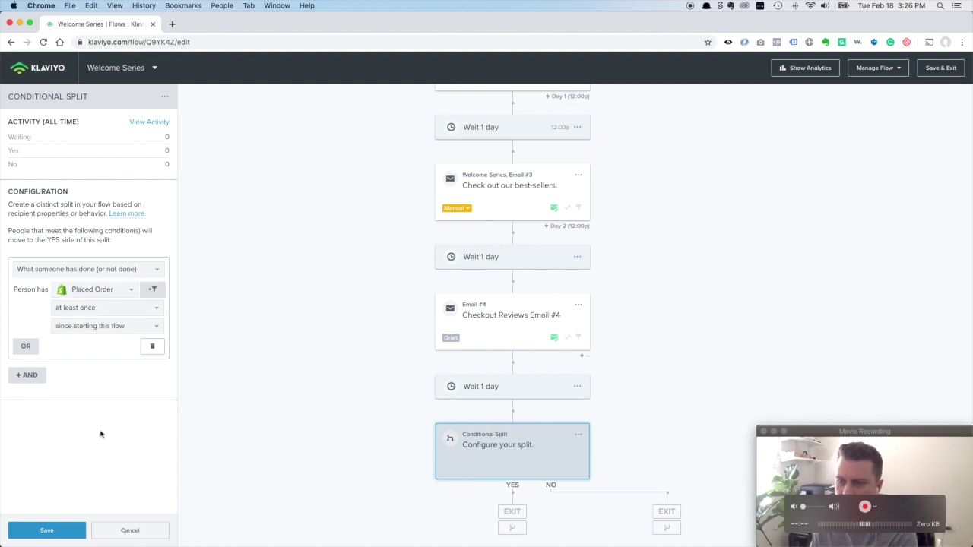
pyautogui.click(50, 530)
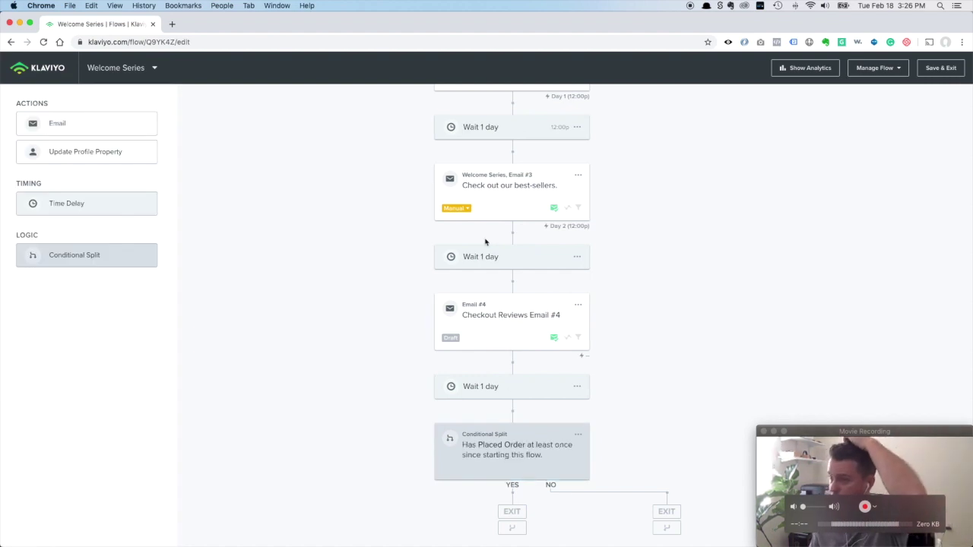
pyautogui.scroll(4, 504, 216)
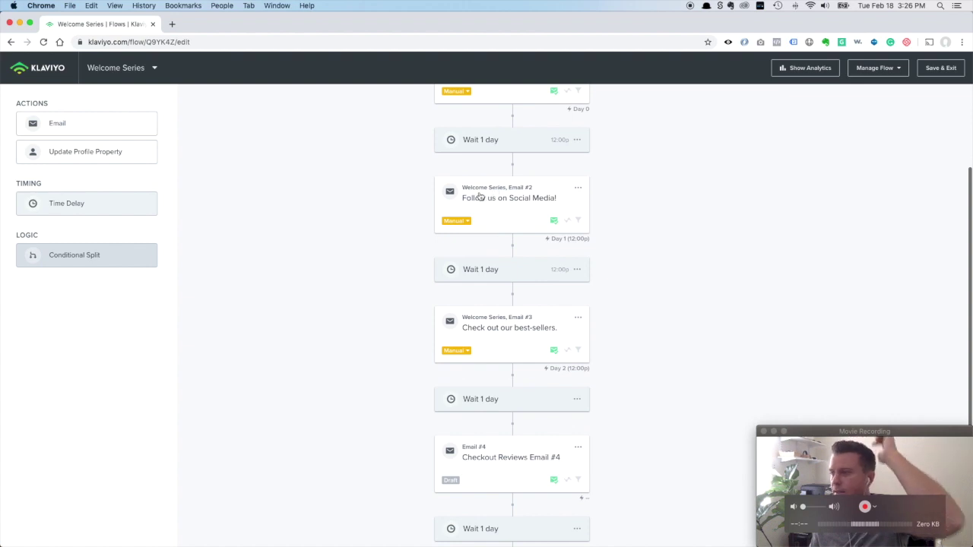
pyautogui.scroll(2, 517, 197)
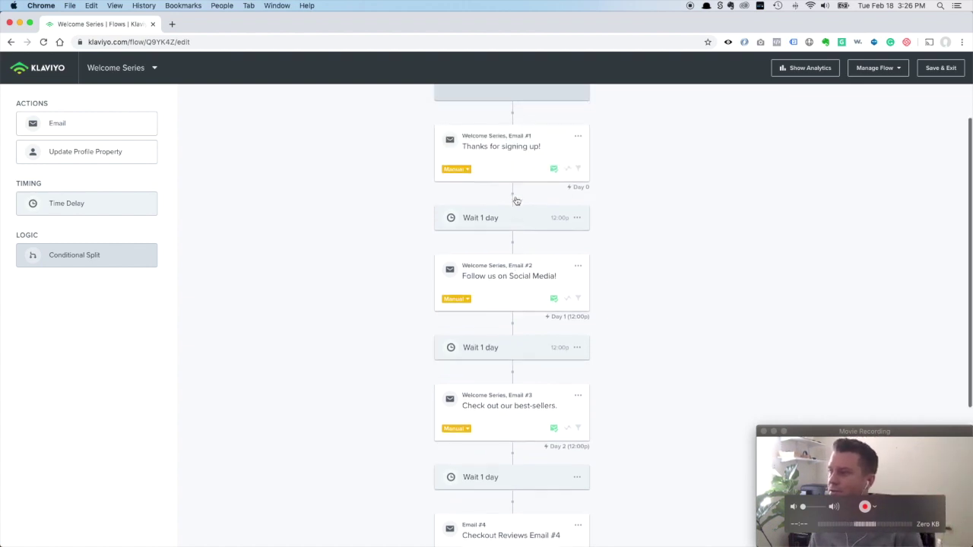
pyautogui.scroll(-6, 515, 309)
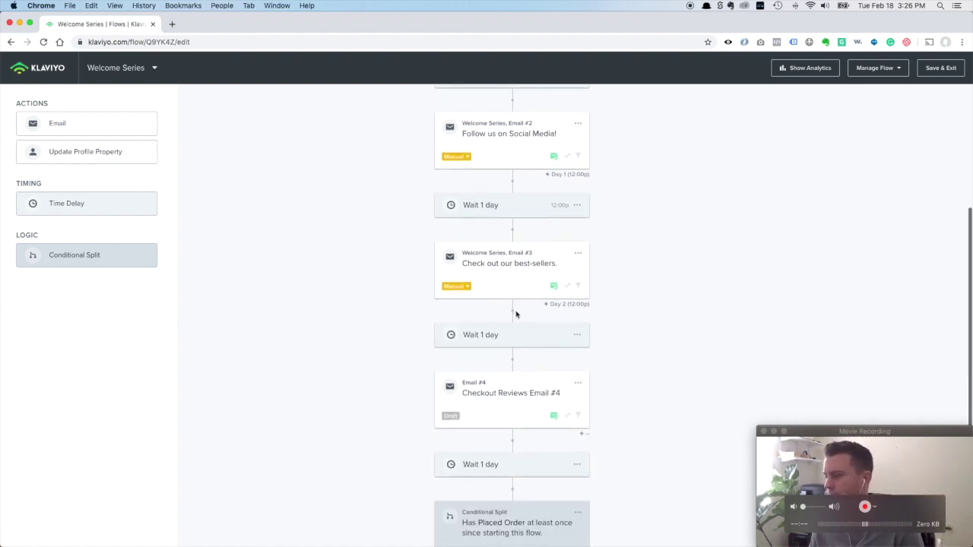
pyautogui.scroll(-1, 517, 335)
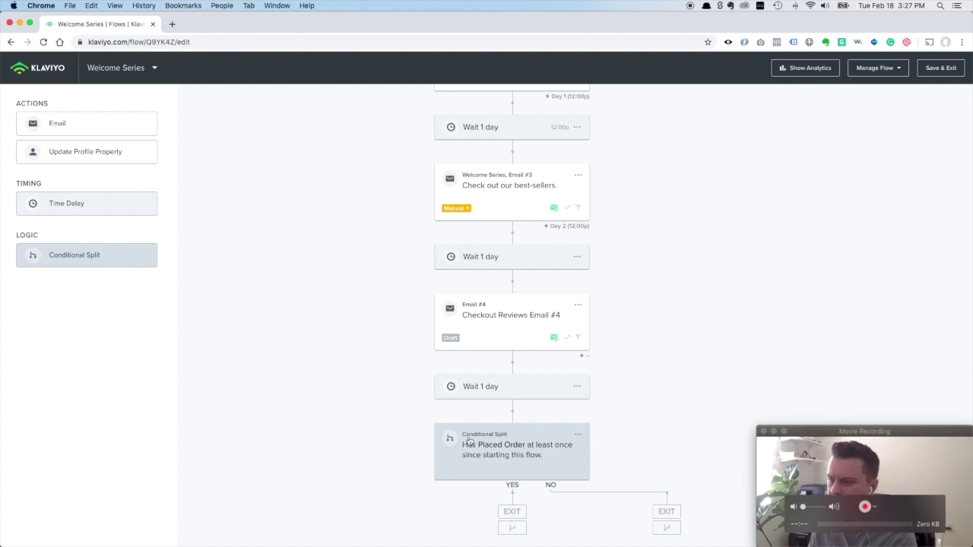
pyautogui.moveTo(67, 126); pyautogui.dragTo(646, 445)
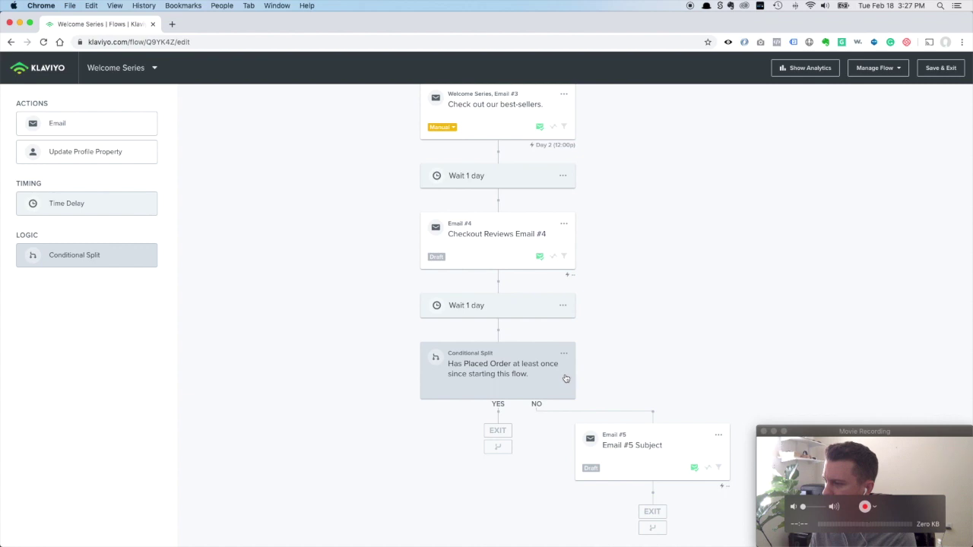
# Change Email #5's subject on the NO branch to 'Coupon Reminder'
pyautogui.click(642, 452)
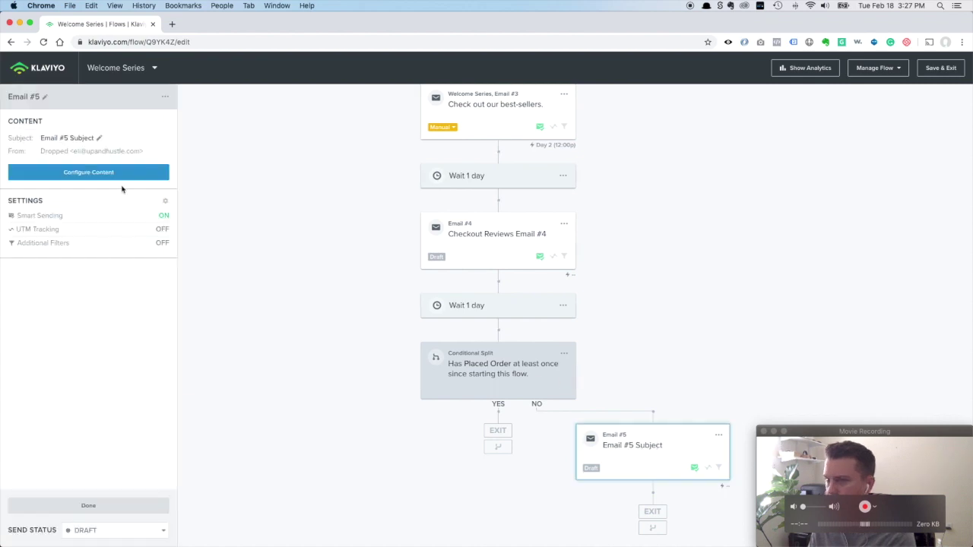
pyautogui.click(99, 139)
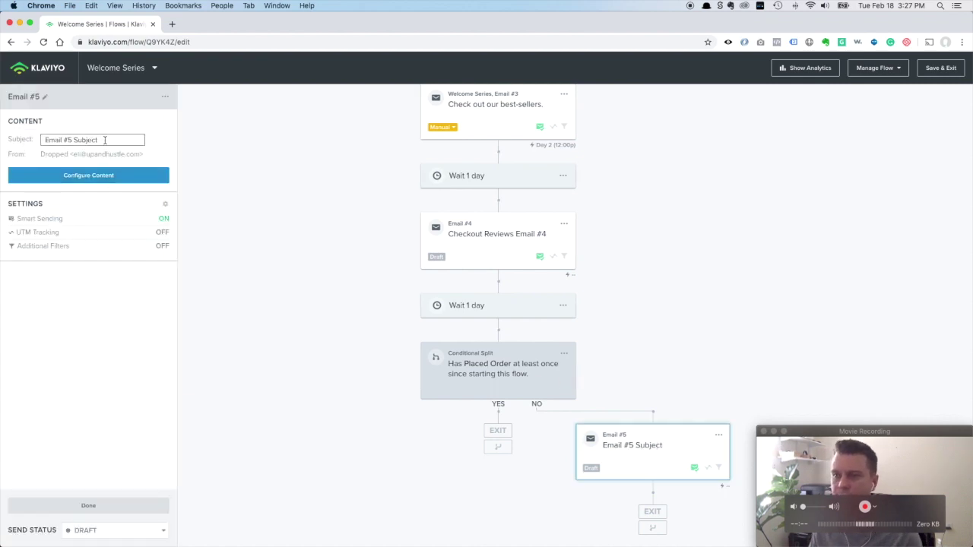
pyautogui.tripleClick(105, 140)
pyautogui.write('Coupon Reminder')
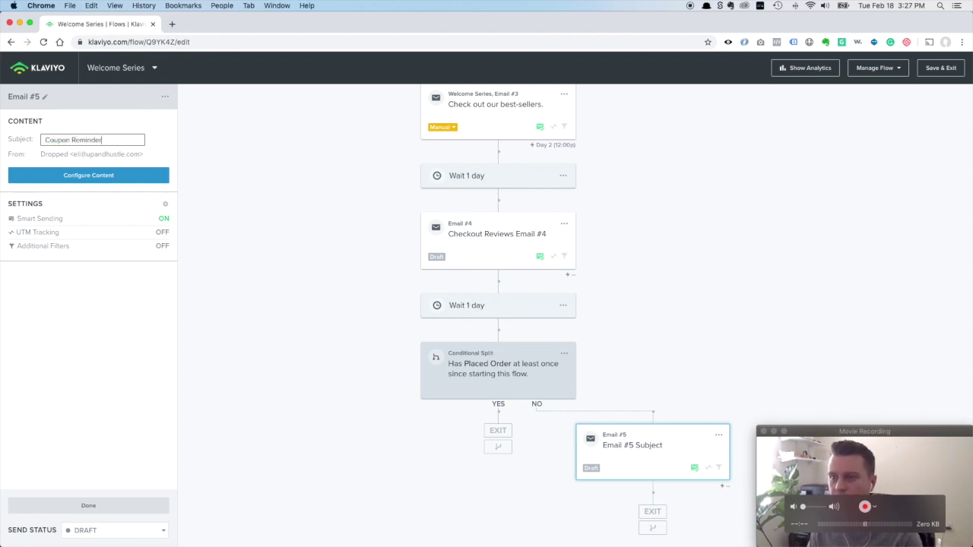
pyautogui.press('Return')
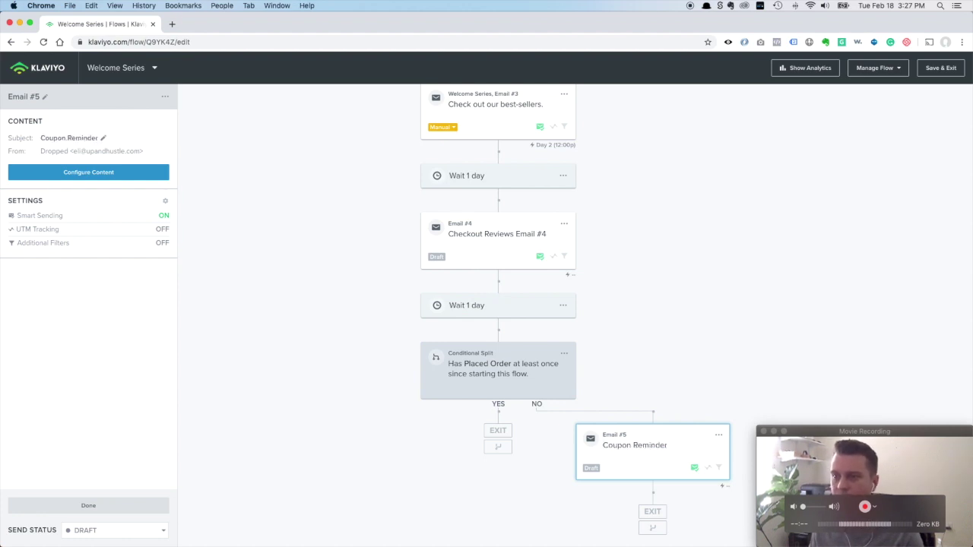
pyautogui.click(470, 307)
# Set the time delay before the Placed Order split to 20 days and save it
pyautogui.click(20, 143)
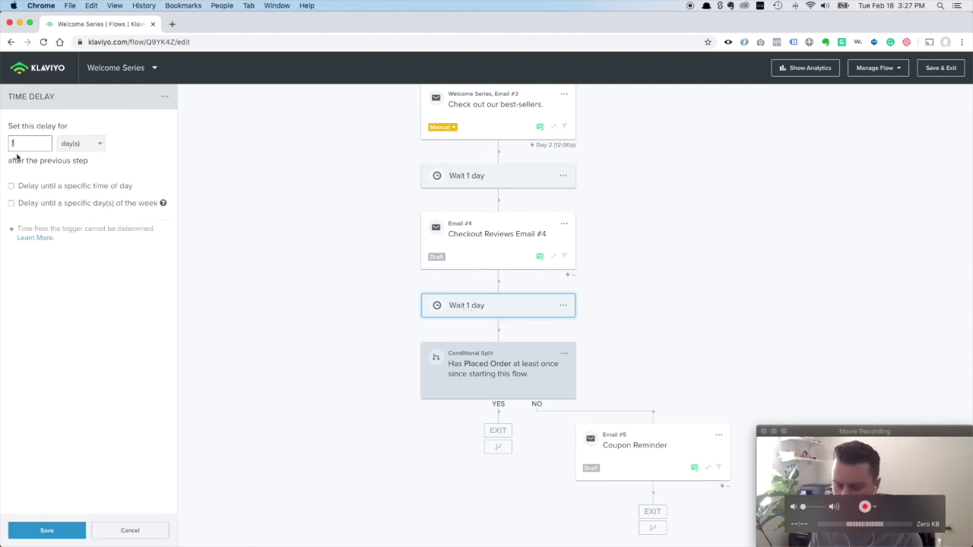
pyautogui.click(47, 533)
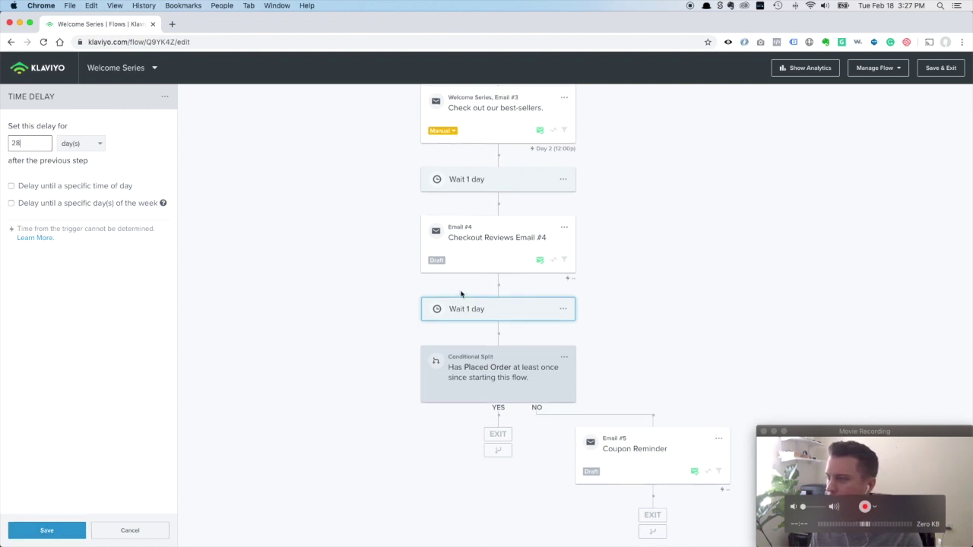
pyautogui.scroll(5, 461, 296)
pyautogui.scroll(2, 476, 198)
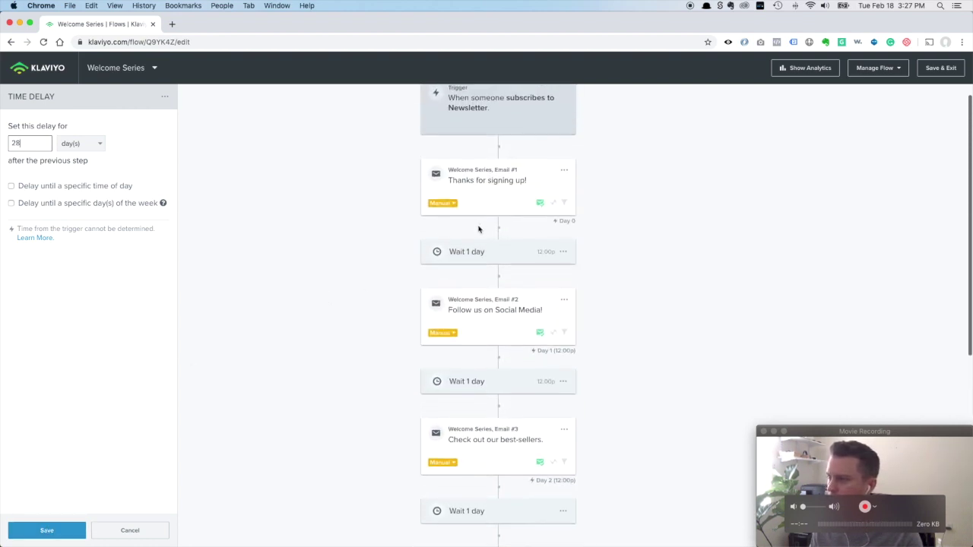
pyautogui.scroll(-2, 482, 260)
pyautogui.scroll(-5, 476, 298)
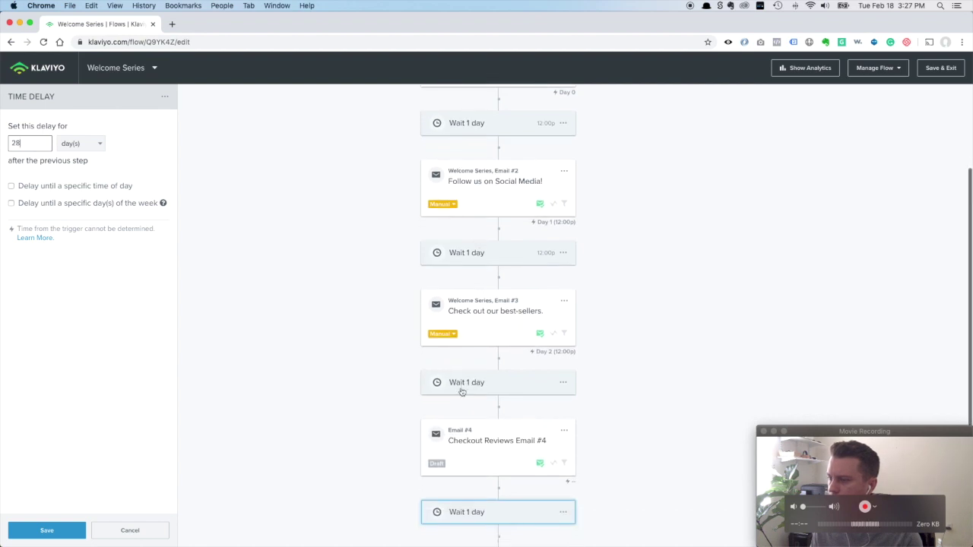
pyautogui.scroll(-1, 481, 350)
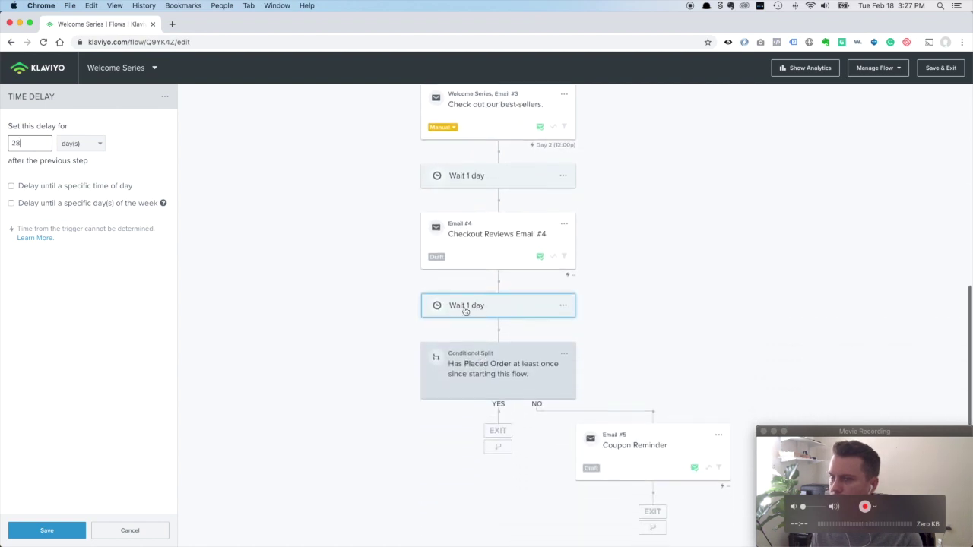
pyautogui.click(13, 142)
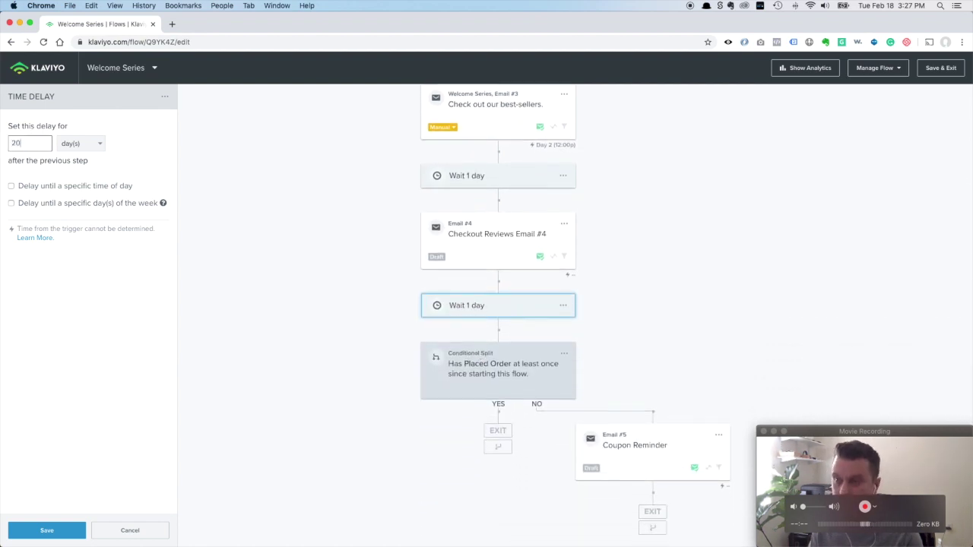
pyautogui.write('20')
pyautogui.click(46, 530)
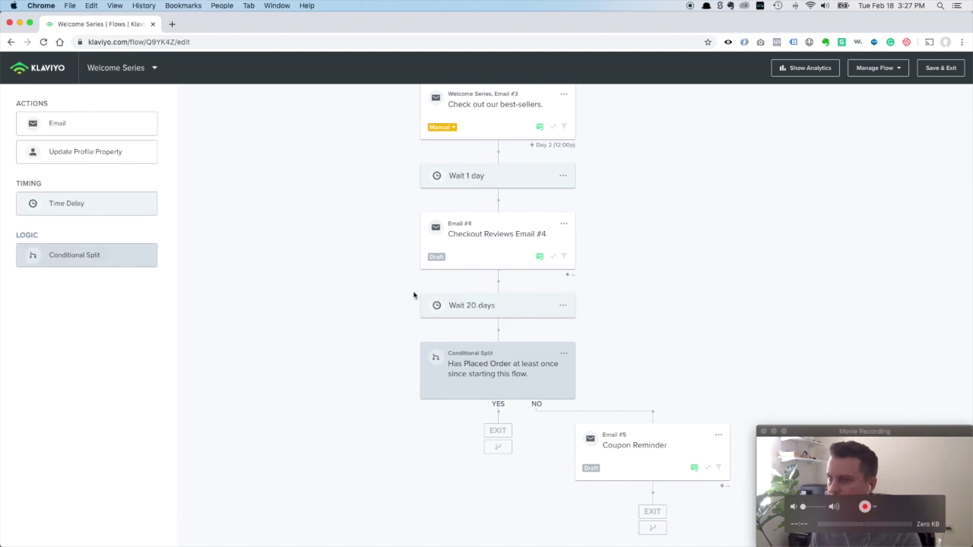
pyautogui.scroll(6, 415, 296)
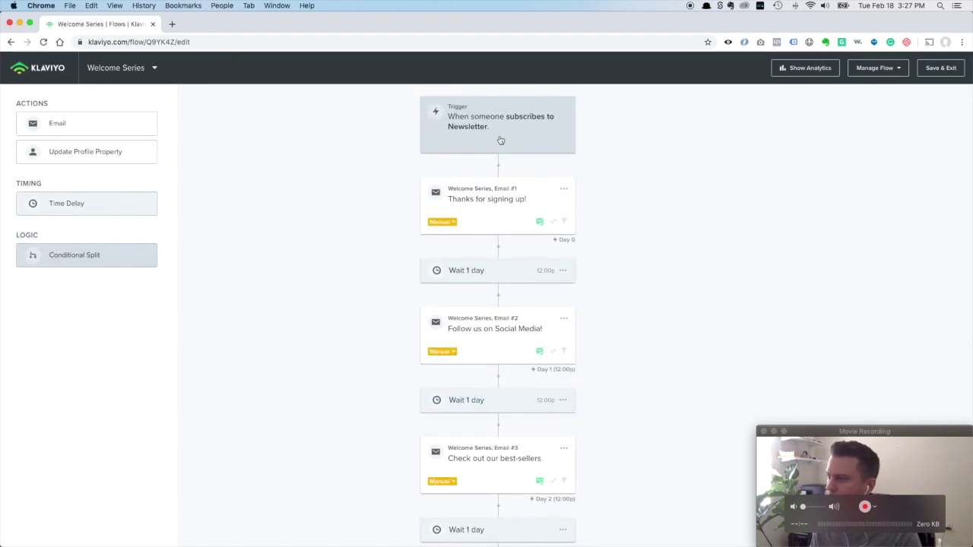
# Open the Email #5 Coupon Reminder card and scroll through the flow to review it
pyautogui.scroll(-5, 490, 200)
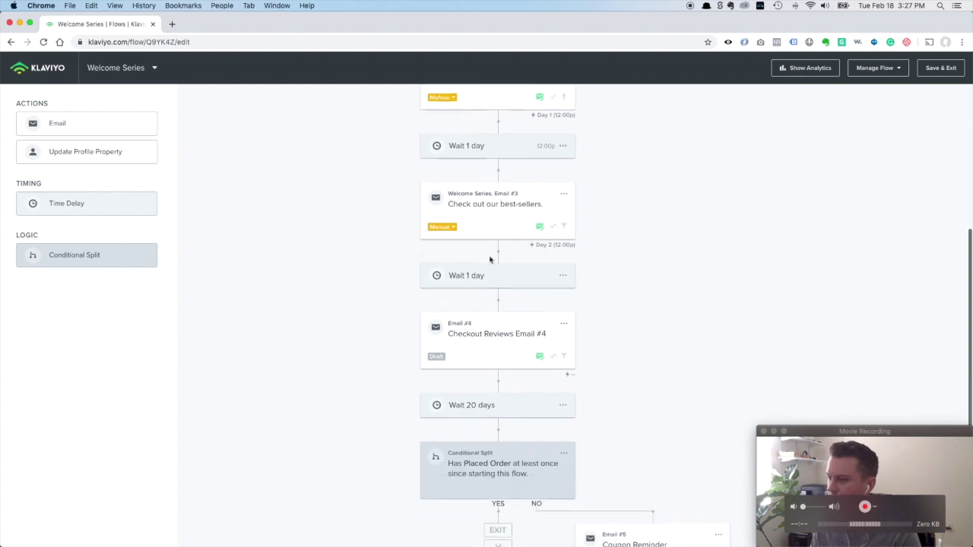
pyautogui.click(645, 451)
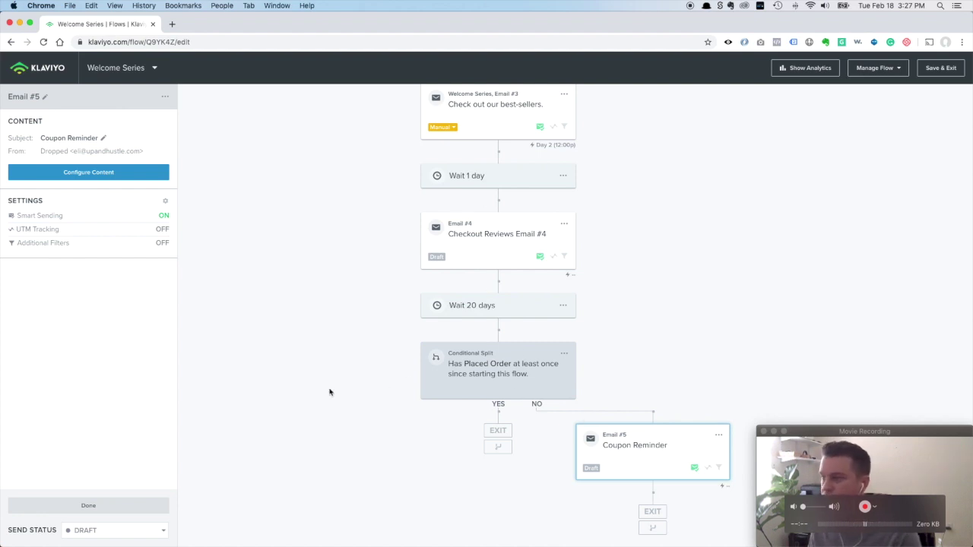
pyautogui.scroll(1, 394, 358)
pyautogui.scroll(-1, 390, 360)
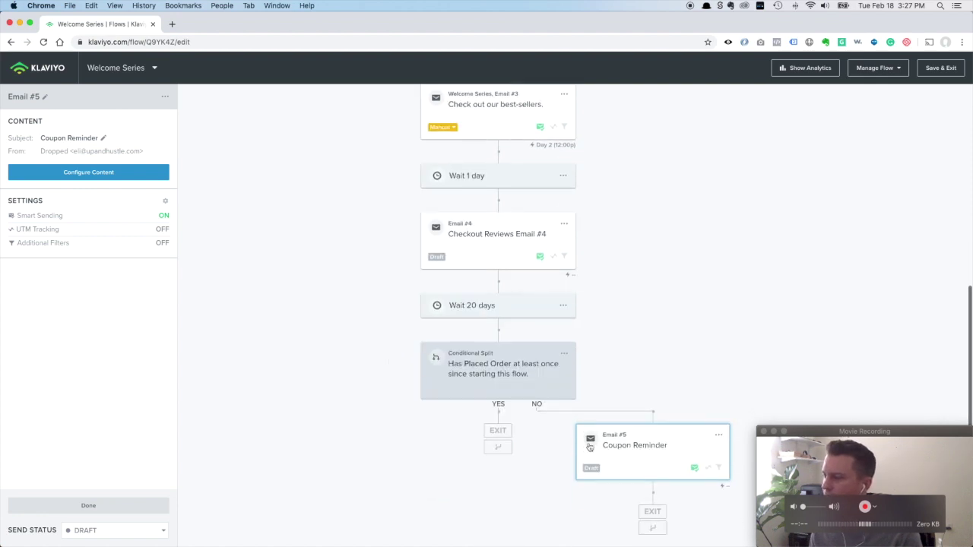
pyautogui.scroll(5, 390, 334)
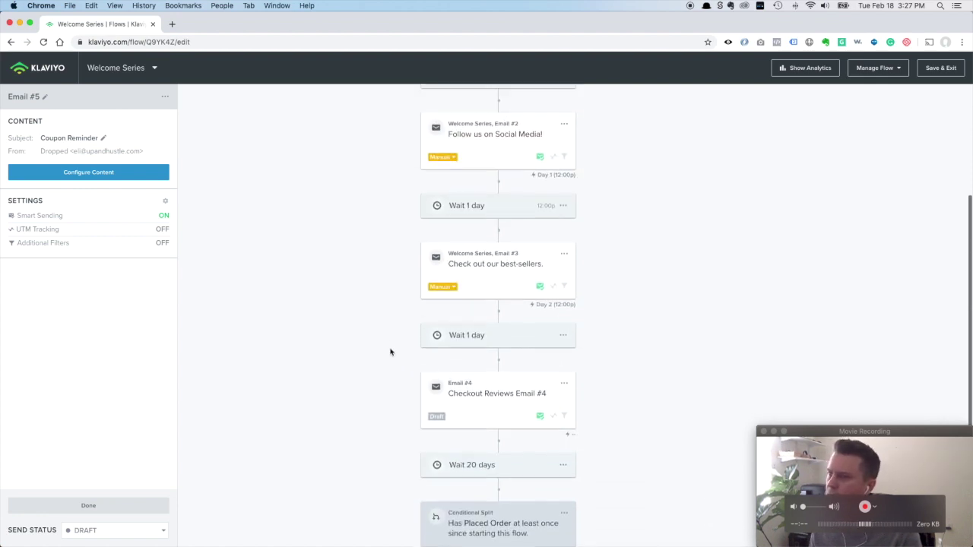
pyautogui.scroll(6, 391, 352)
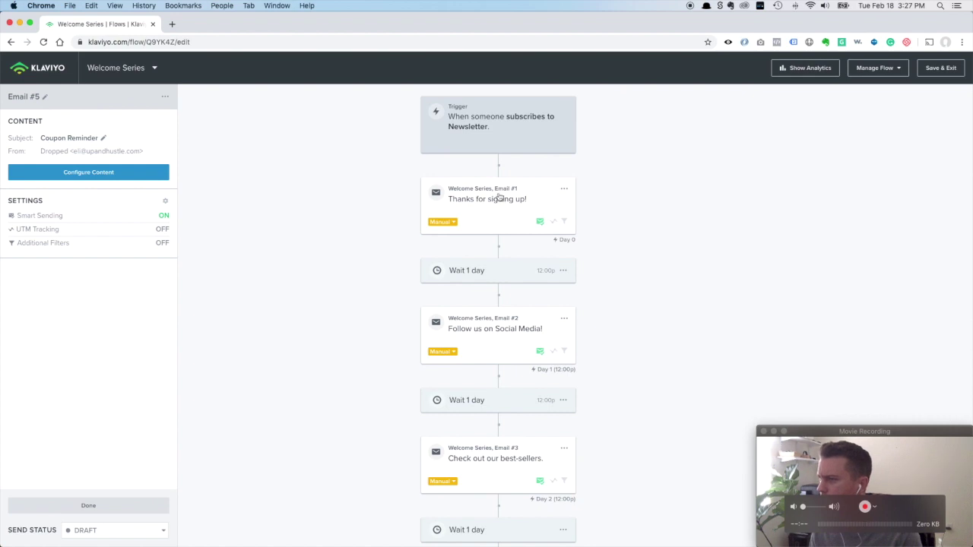
pyautogui.scroll(-8, 519, 326)
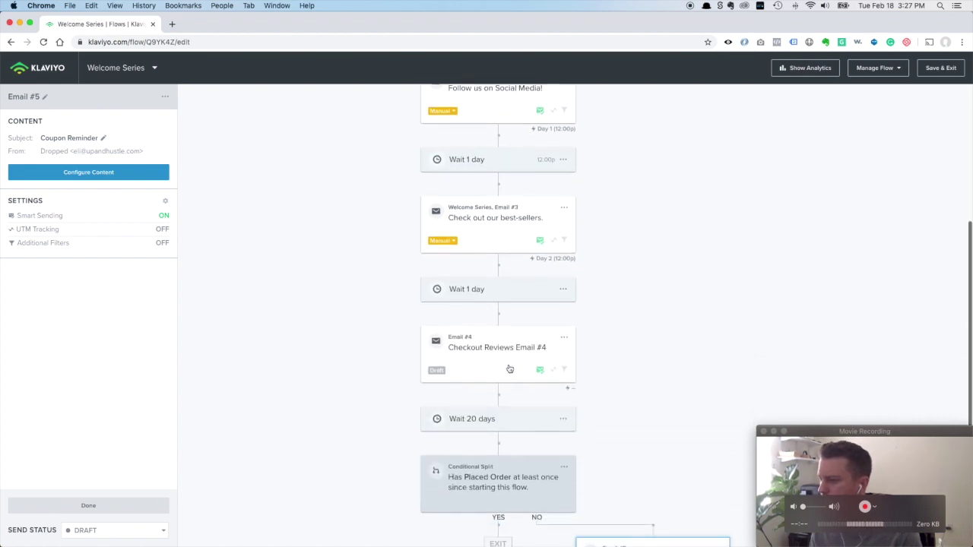
pyautogui.scroll(-4, 509, 369)
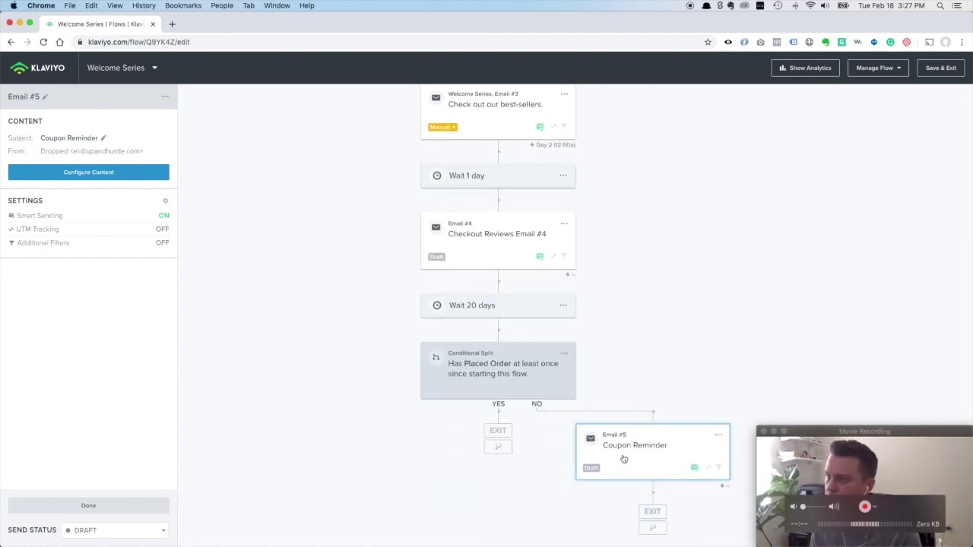
pyautogui.scroll(8, 622, 454)
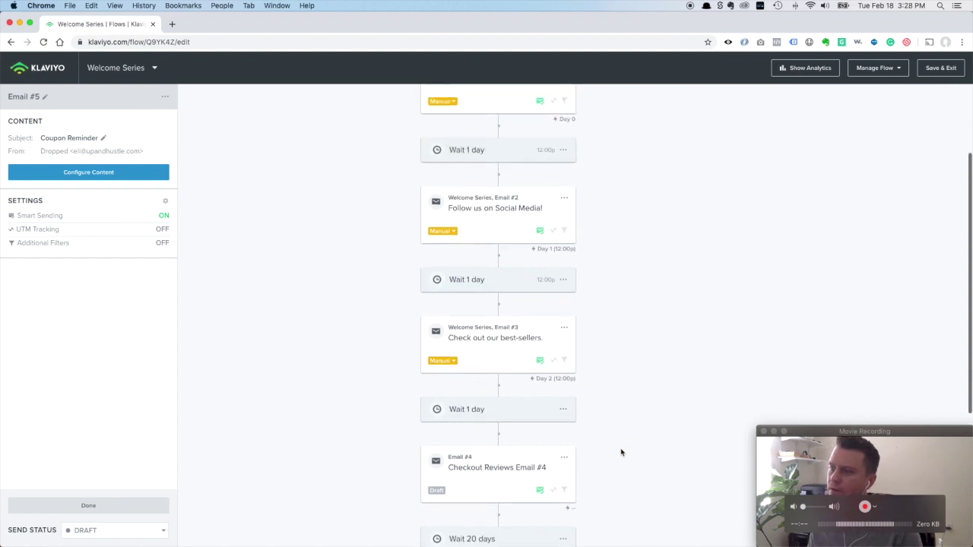
pyautogui.scroll(3, 628, 430)
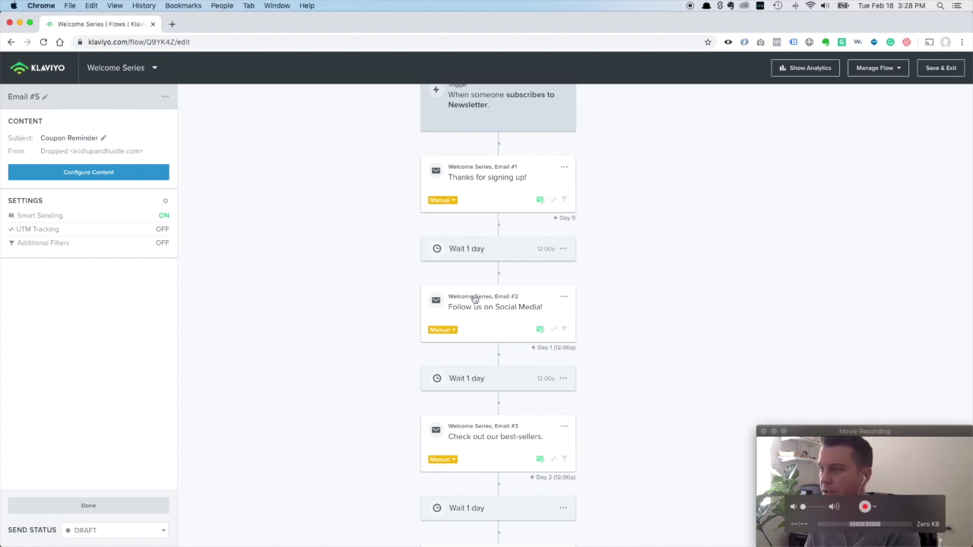
pyautogui.scroll(-1, 474, 300)
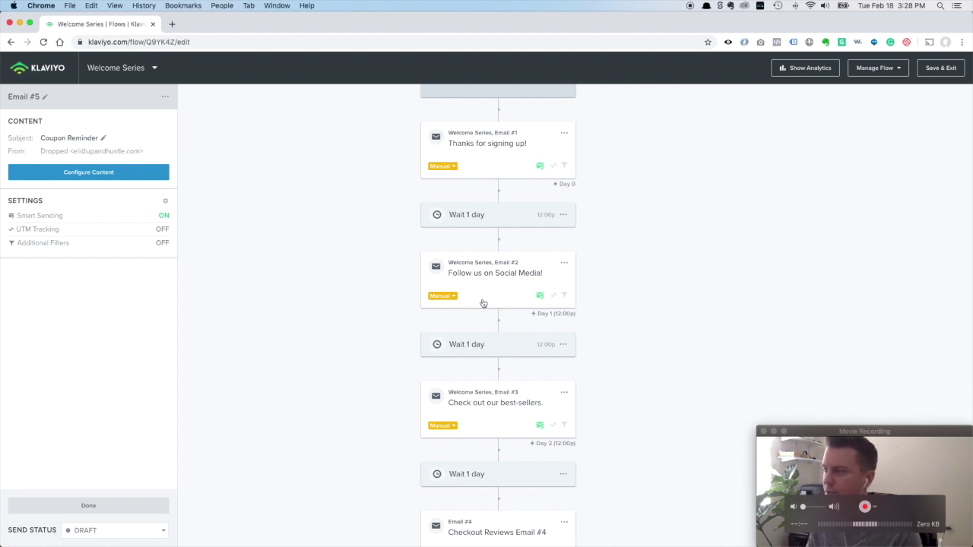
pyautogui.scroll(-1, 483, 303)
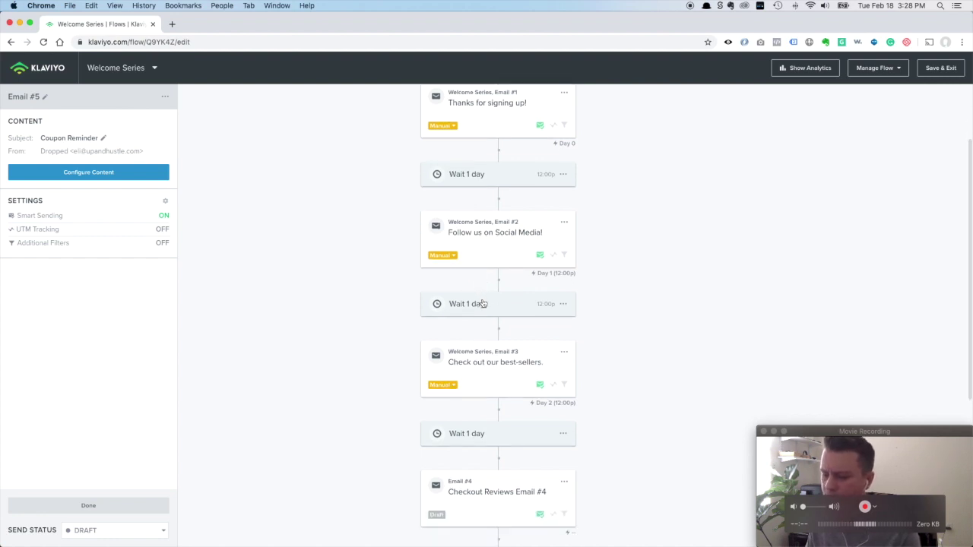
pyautogui.scroll(-1, 480, 320)
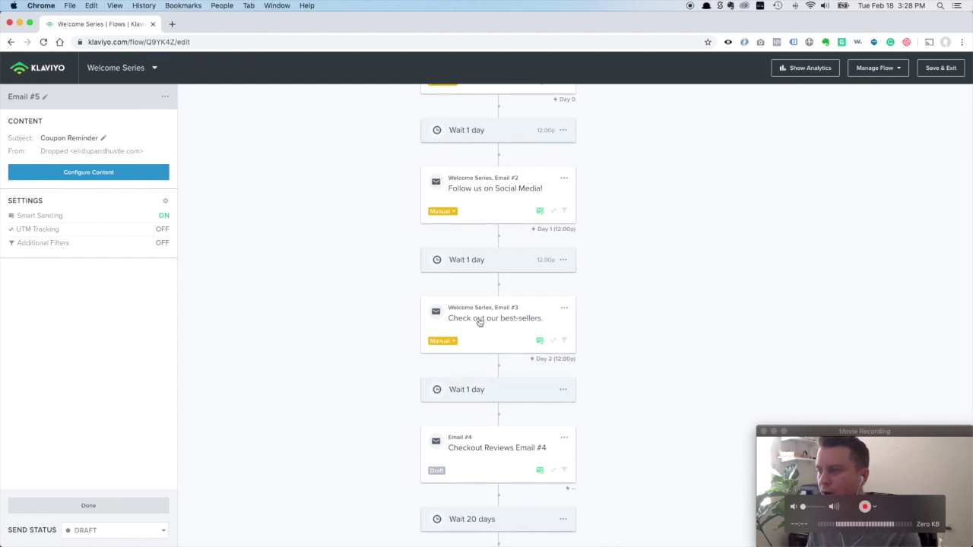
pyautogui.scroll(-1, 478, 325)
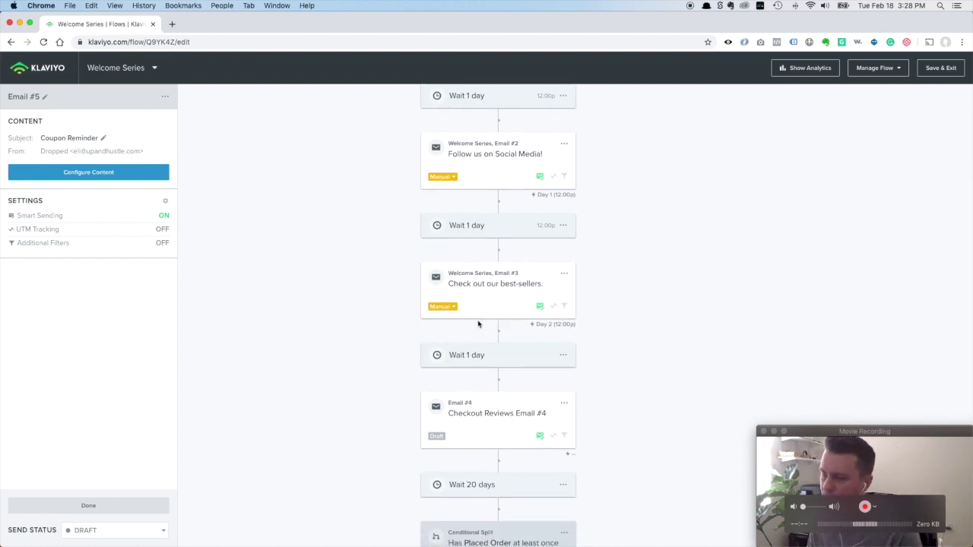
pyautogui.scroll(-1, 478, 324)
pyautogui.scroll(3, 480, 278)
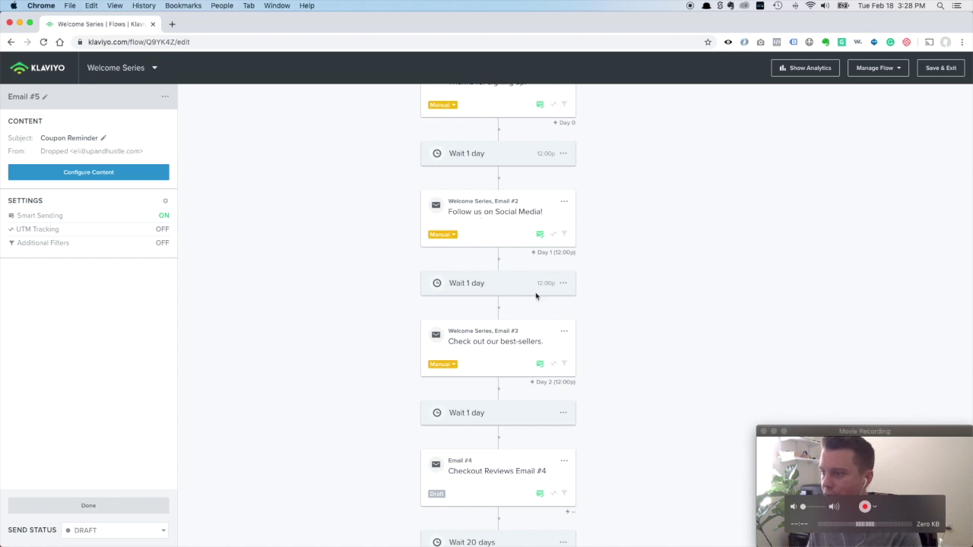
pyautogui.scroll(-2, 505, 296)
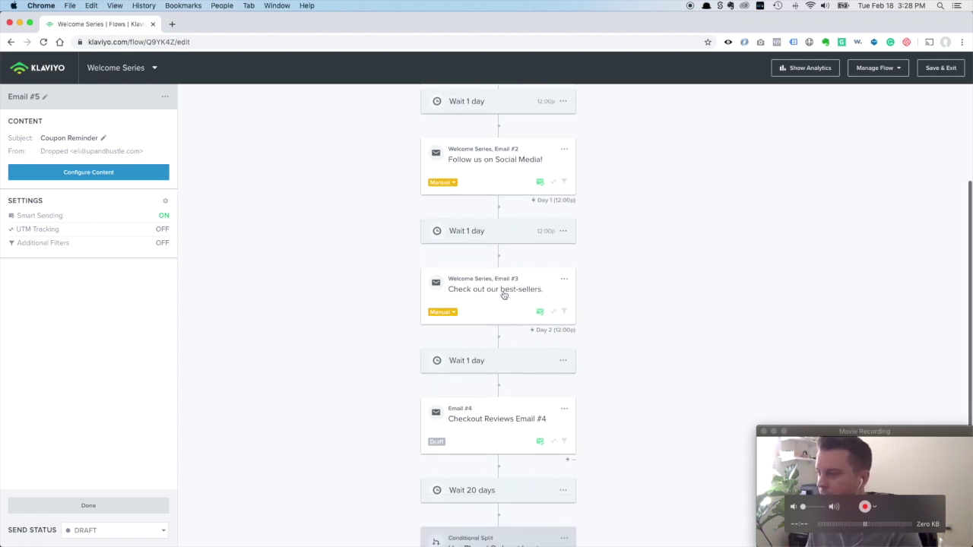
# View the 'Follow us on Social Media!' email, then the 'Thanks for signing up!' email's details
pyautogui.click(483, 166)
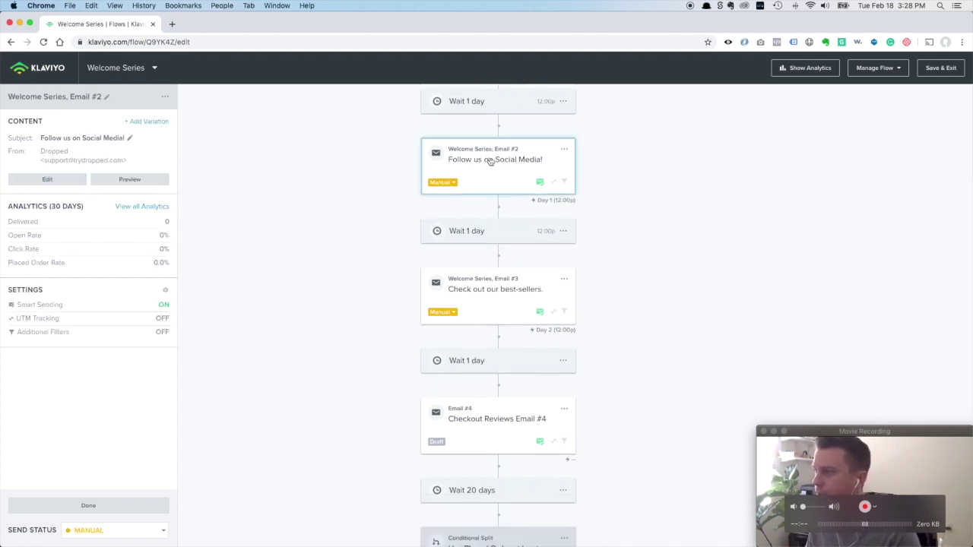
pyautogui.scroll(2, 536, 160)
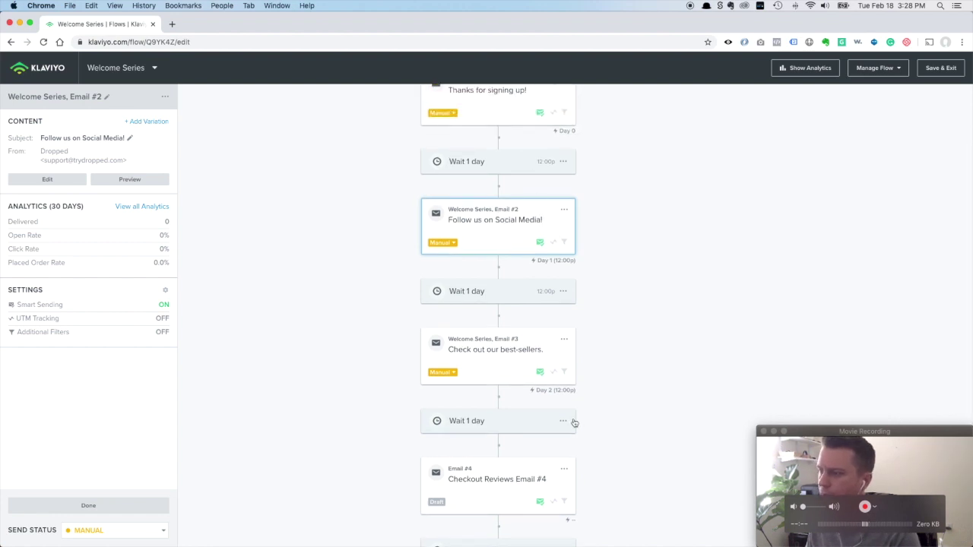
pyautogui.scroll(-6, 574, 423)
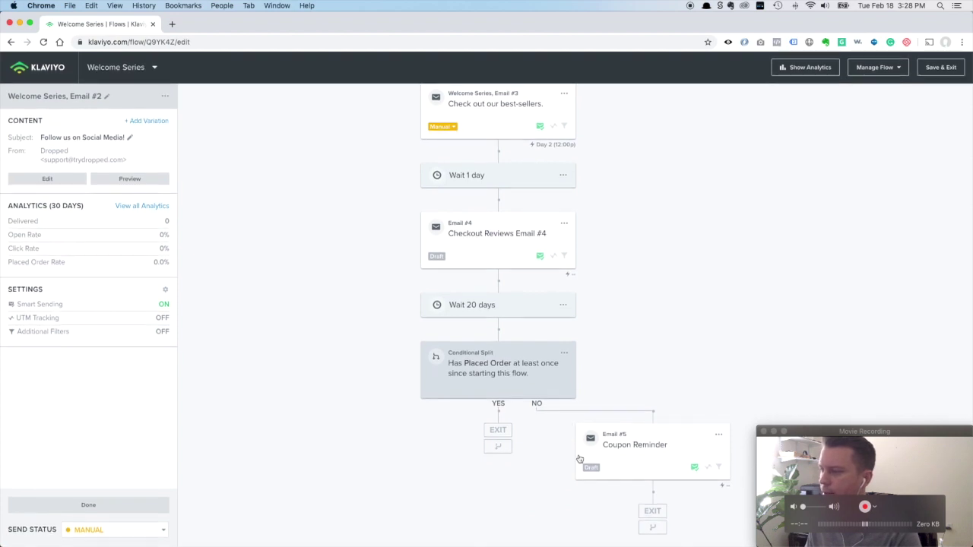
pyautogui.scroll(9, 503, 303)
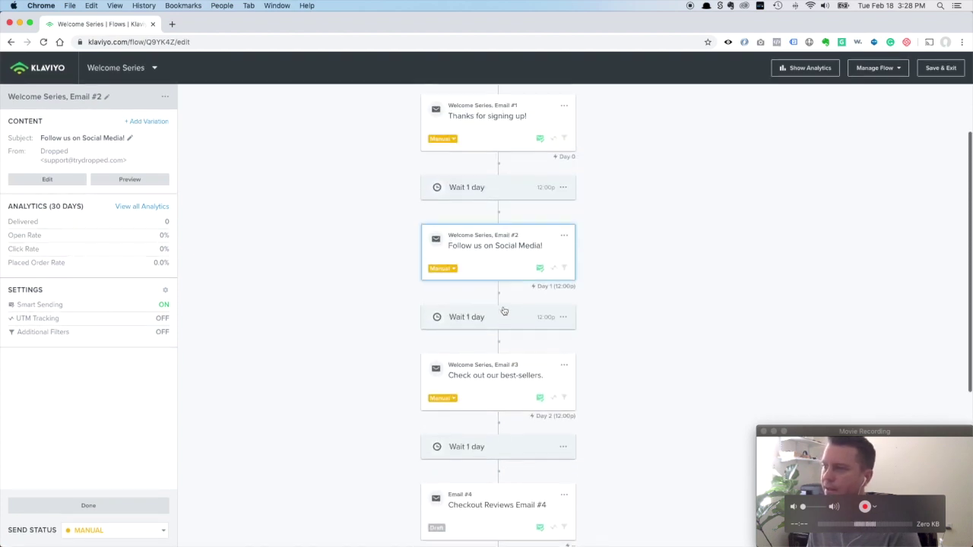
pyautogui.click(487, 204)
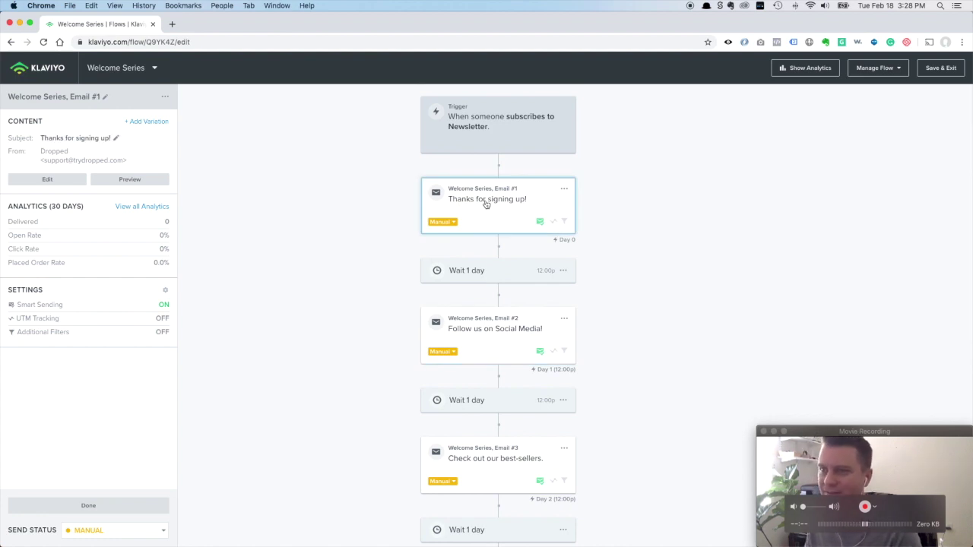
pyautogui.scroll(-9, 422, 270)
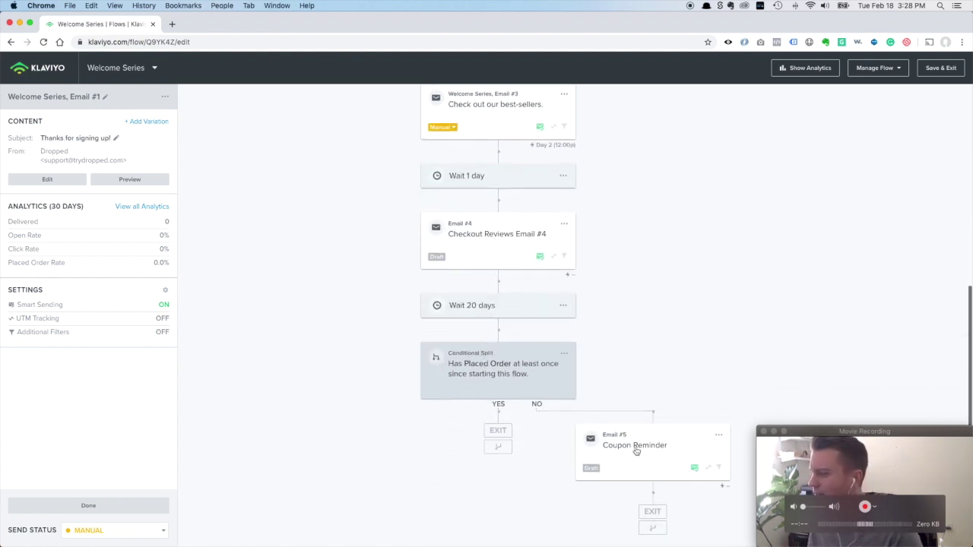